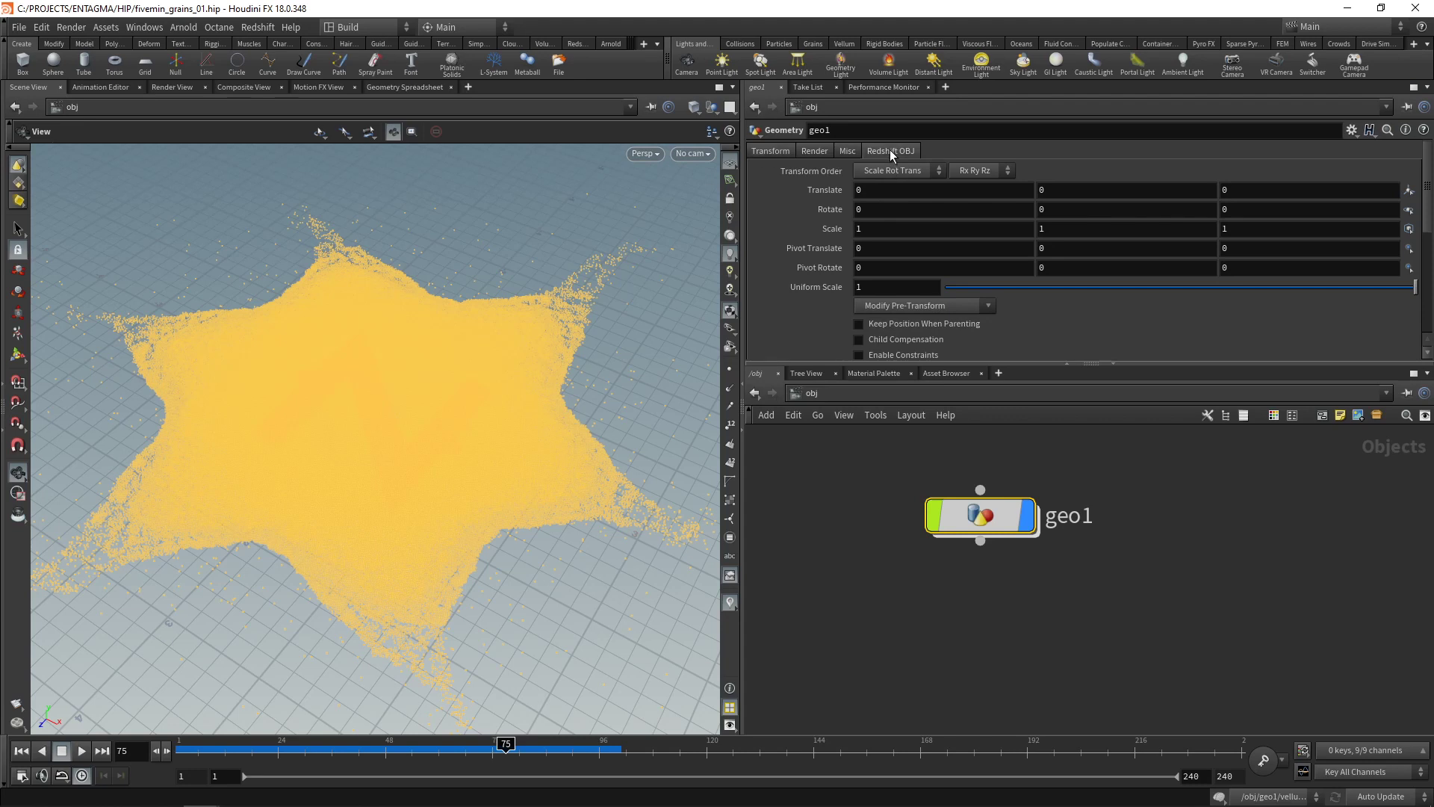
Step: Enable velocity-attribute blur for deformations, instances and particles on geo1, and turn on Render Object as Particles in its Redshift settings
click(890, 150)
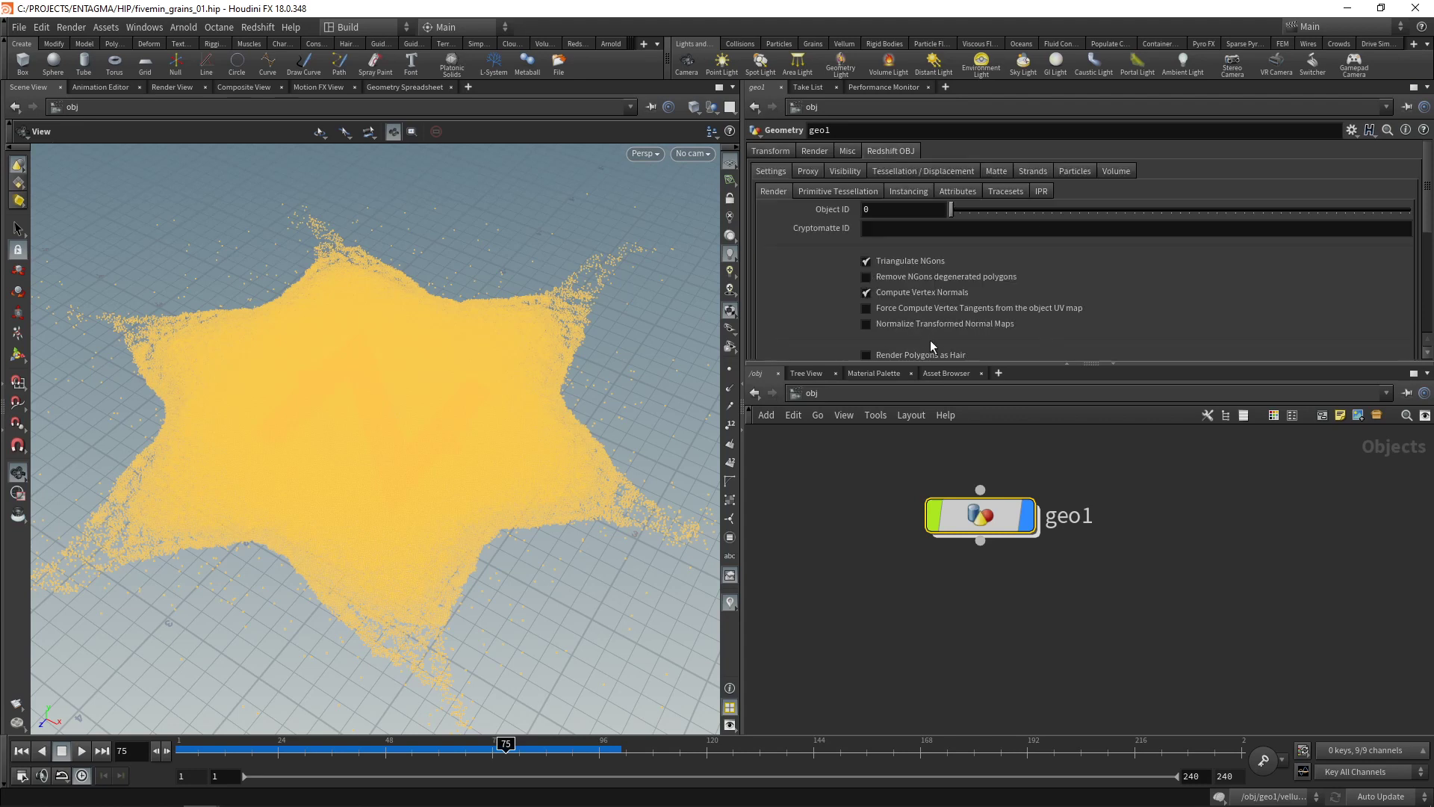
drag(935, 364, 915, 504)
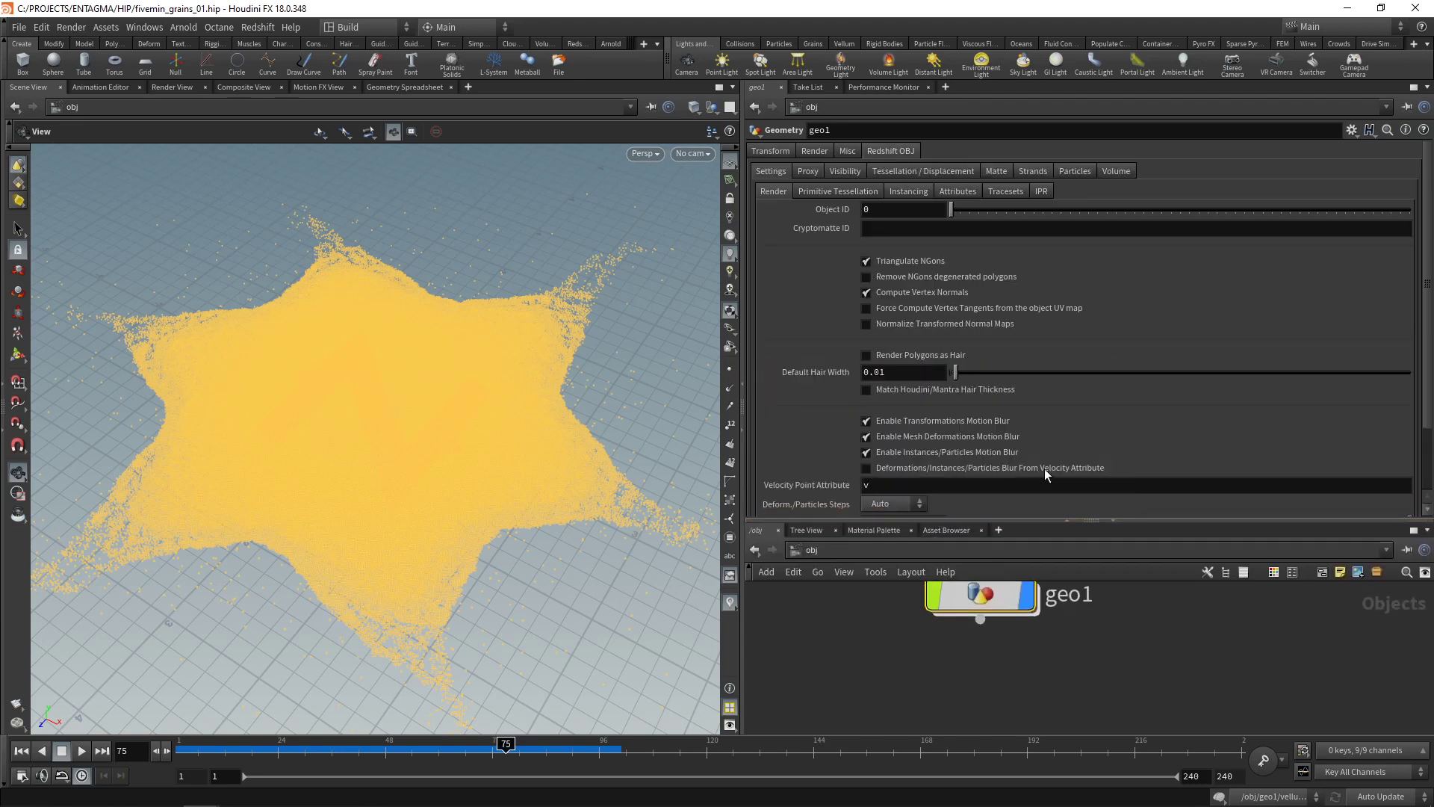
click(868, 469)
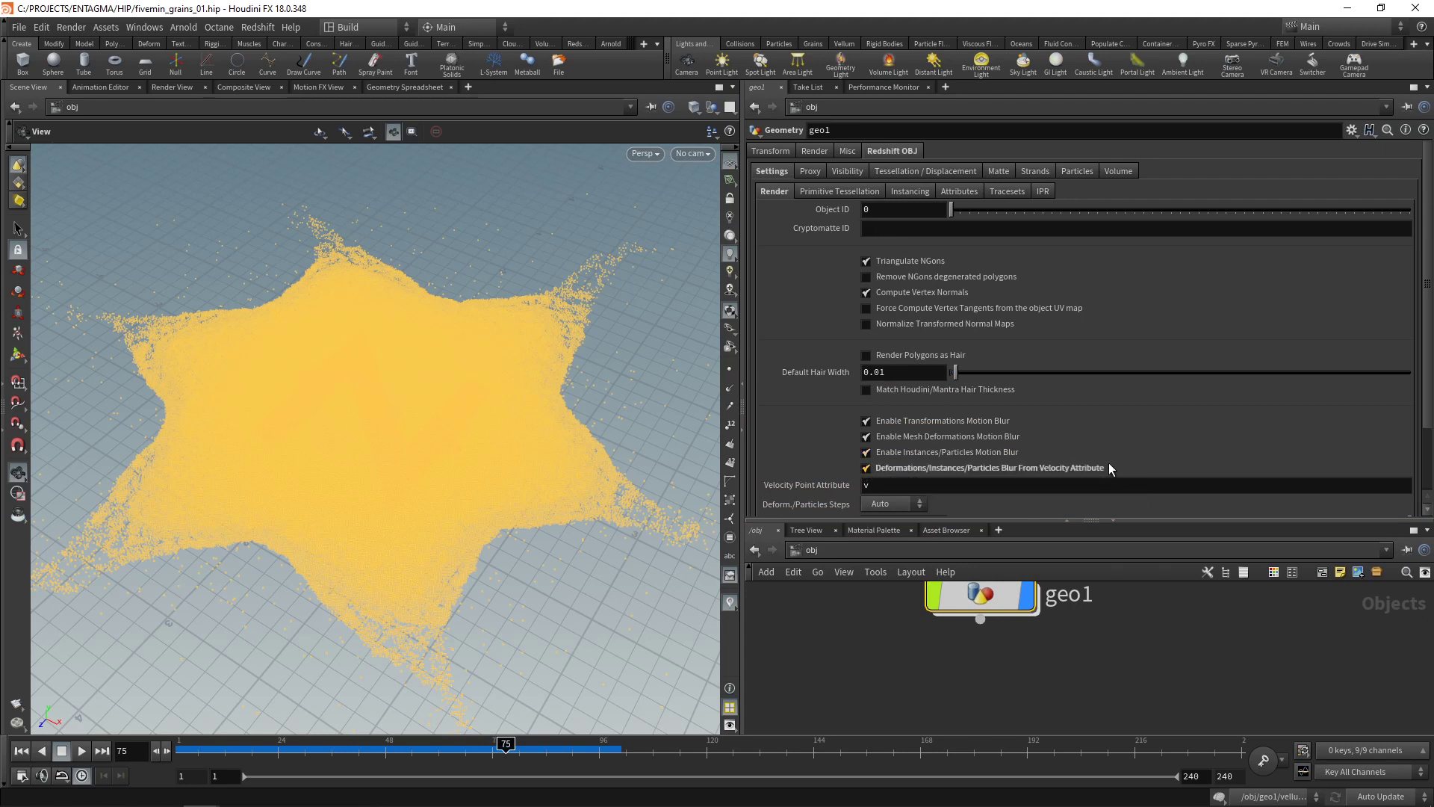
click(1077, 171)
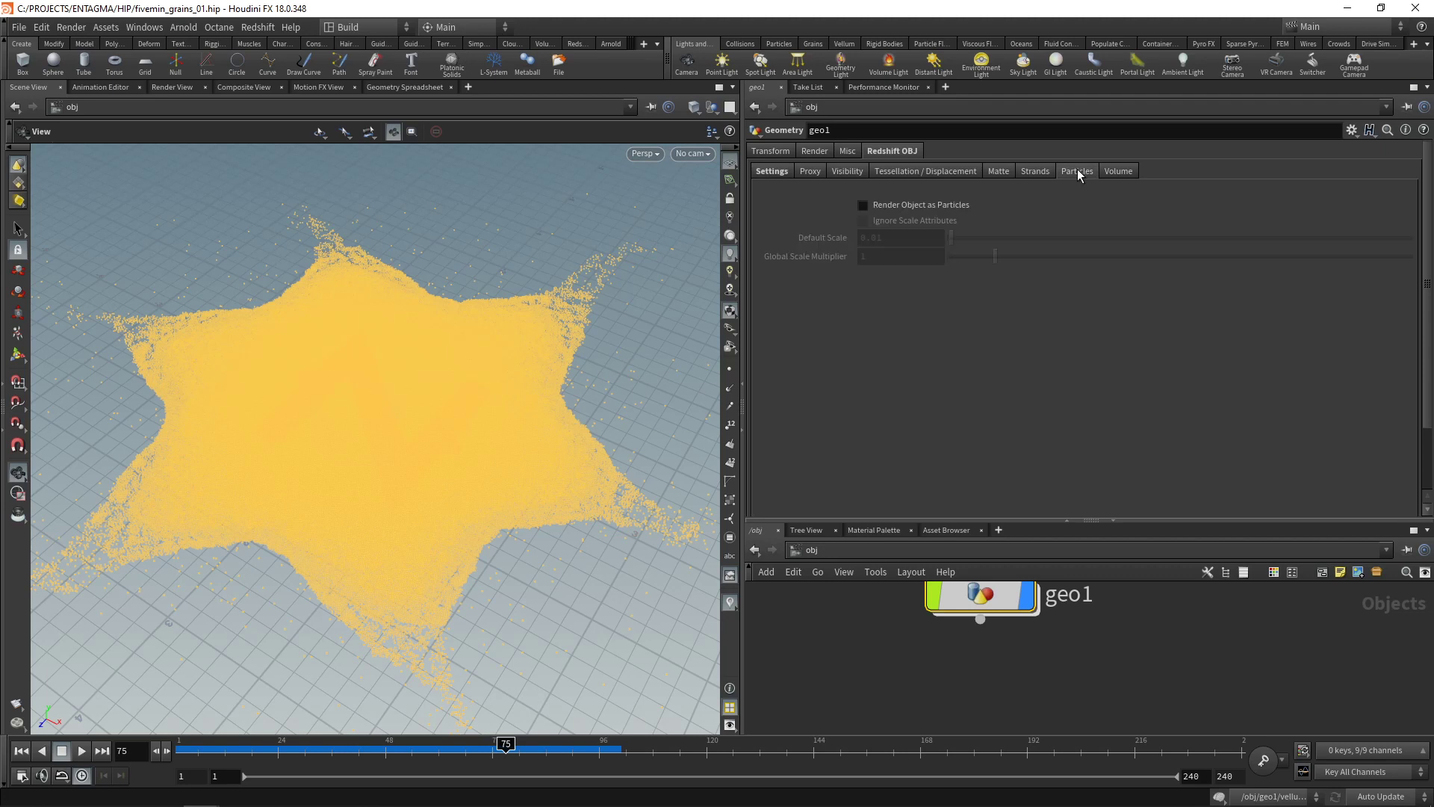
click(884, 205)
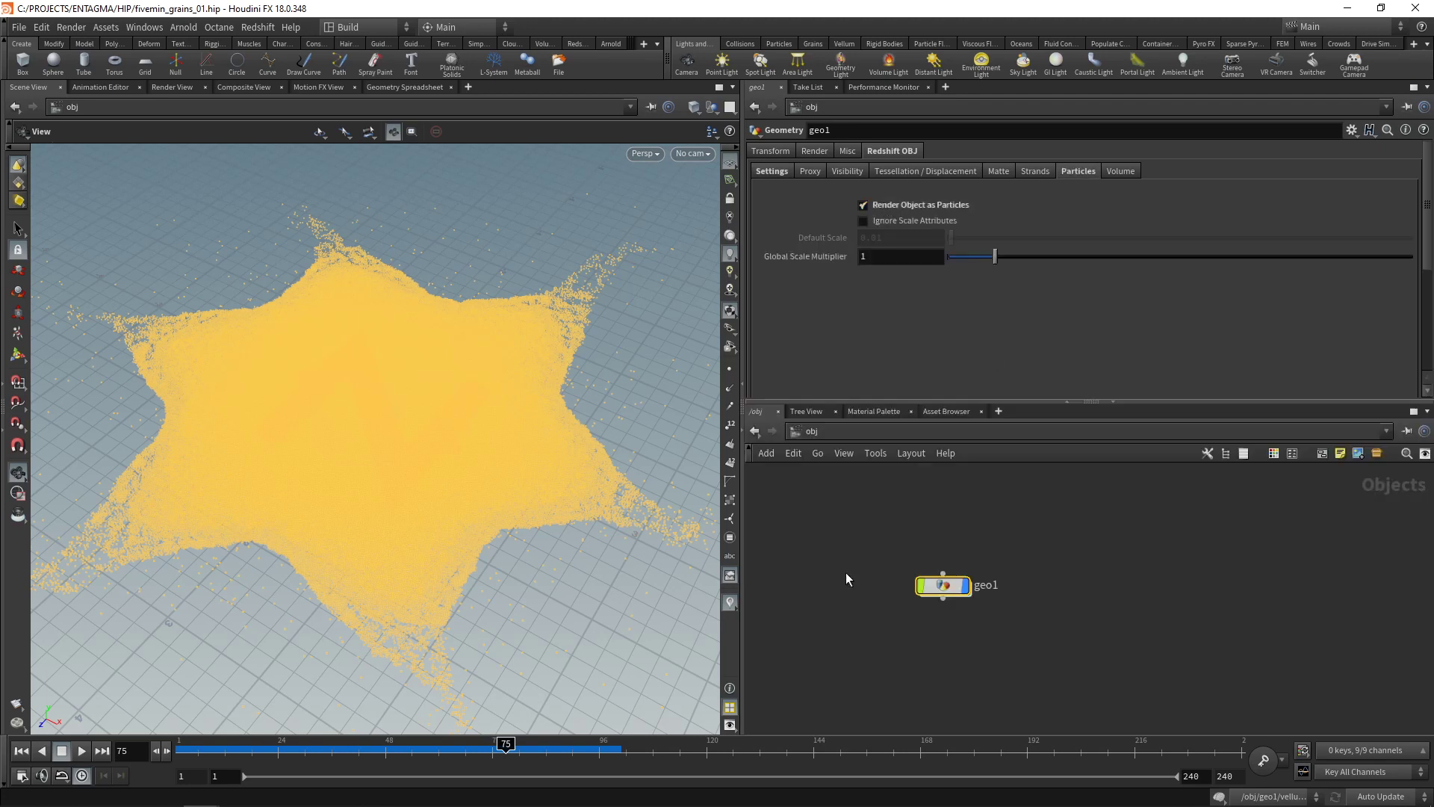
Step: Add two more network views beside /obj, pointing one at /mat and the other at /out
click(1407, 431)
click(835, 411)
click(855, 411)
click(854, 411)
click(998, 519)
key(h)
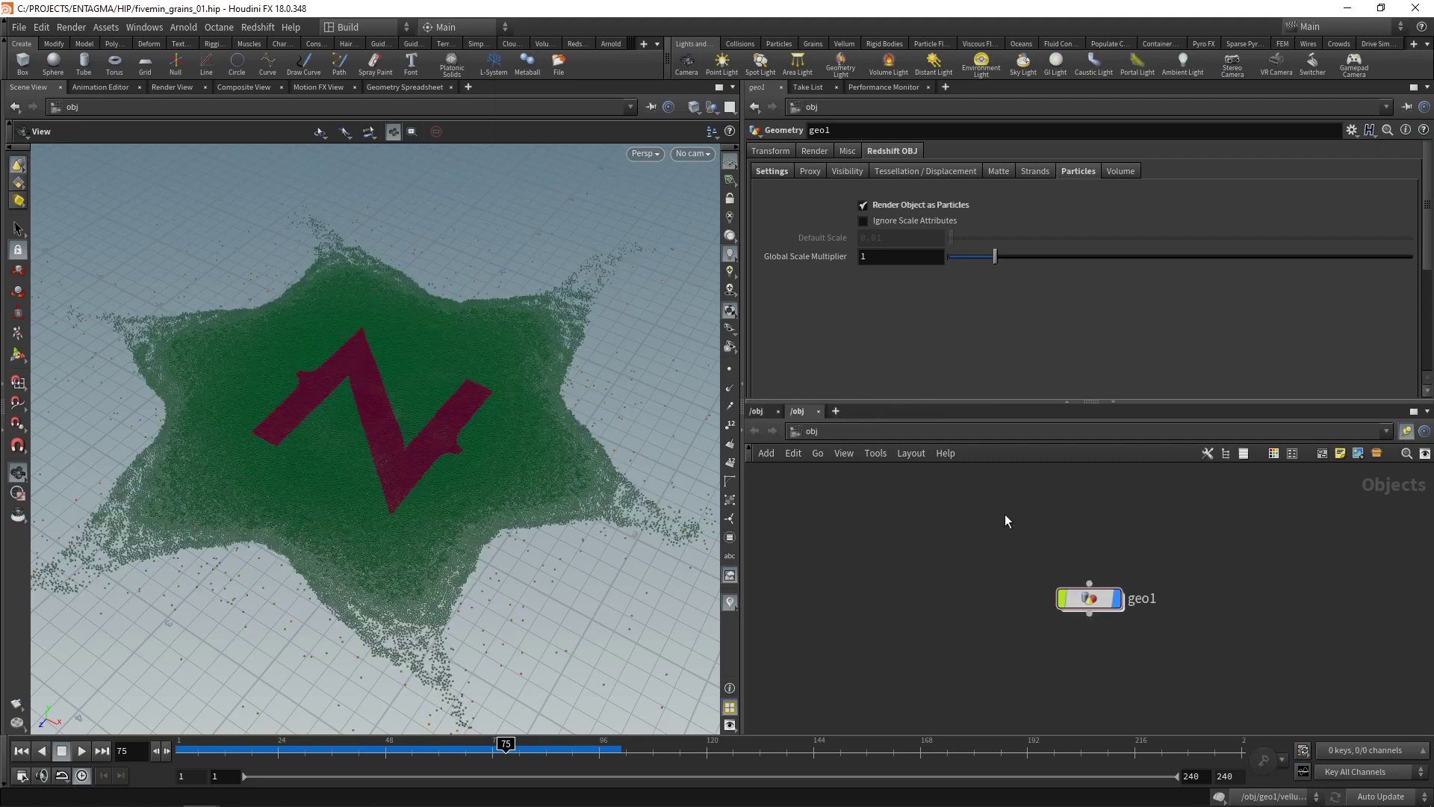
key(ctrl+t)
key(ctrl+t)
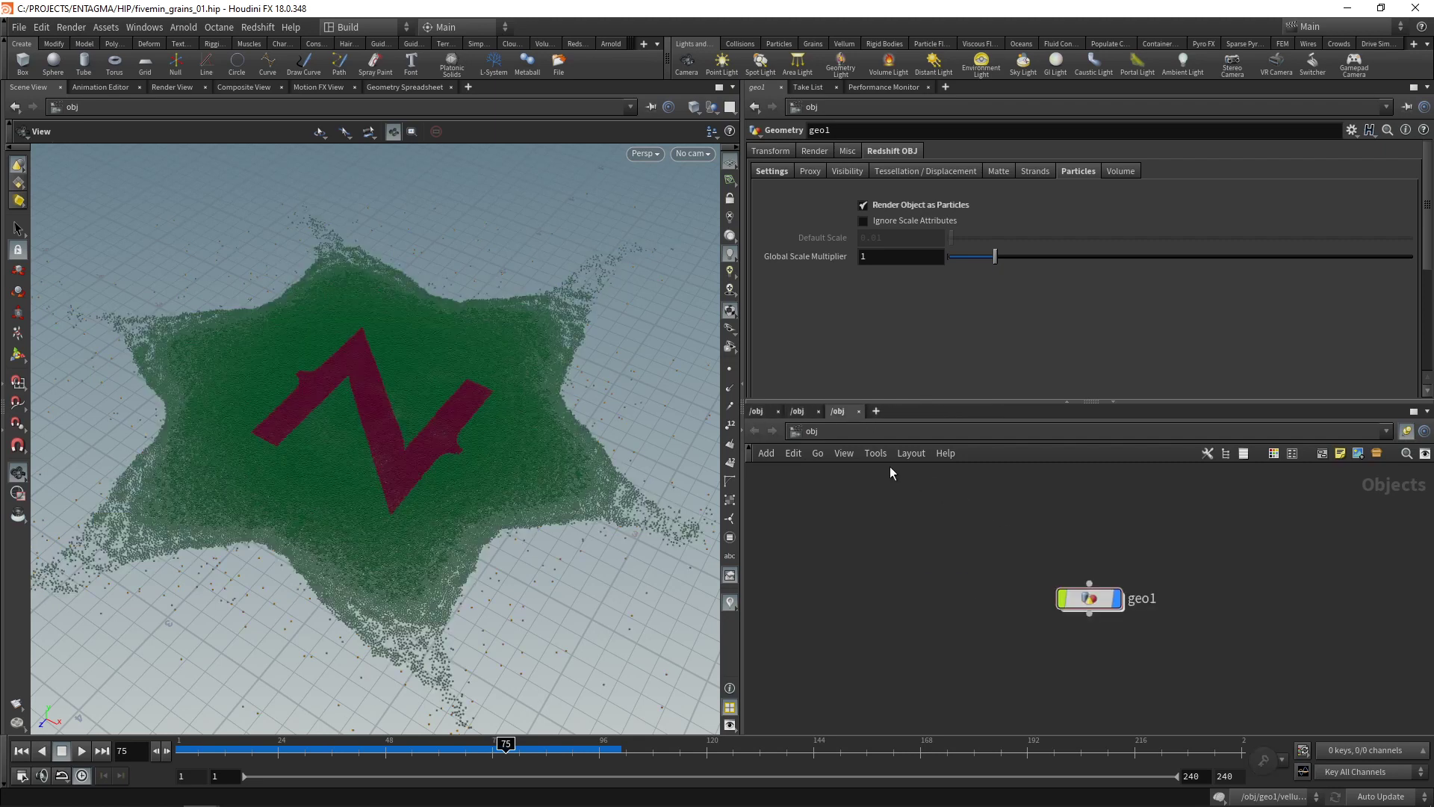
click(806, 432)
click(836, 515)
click(798, 411)
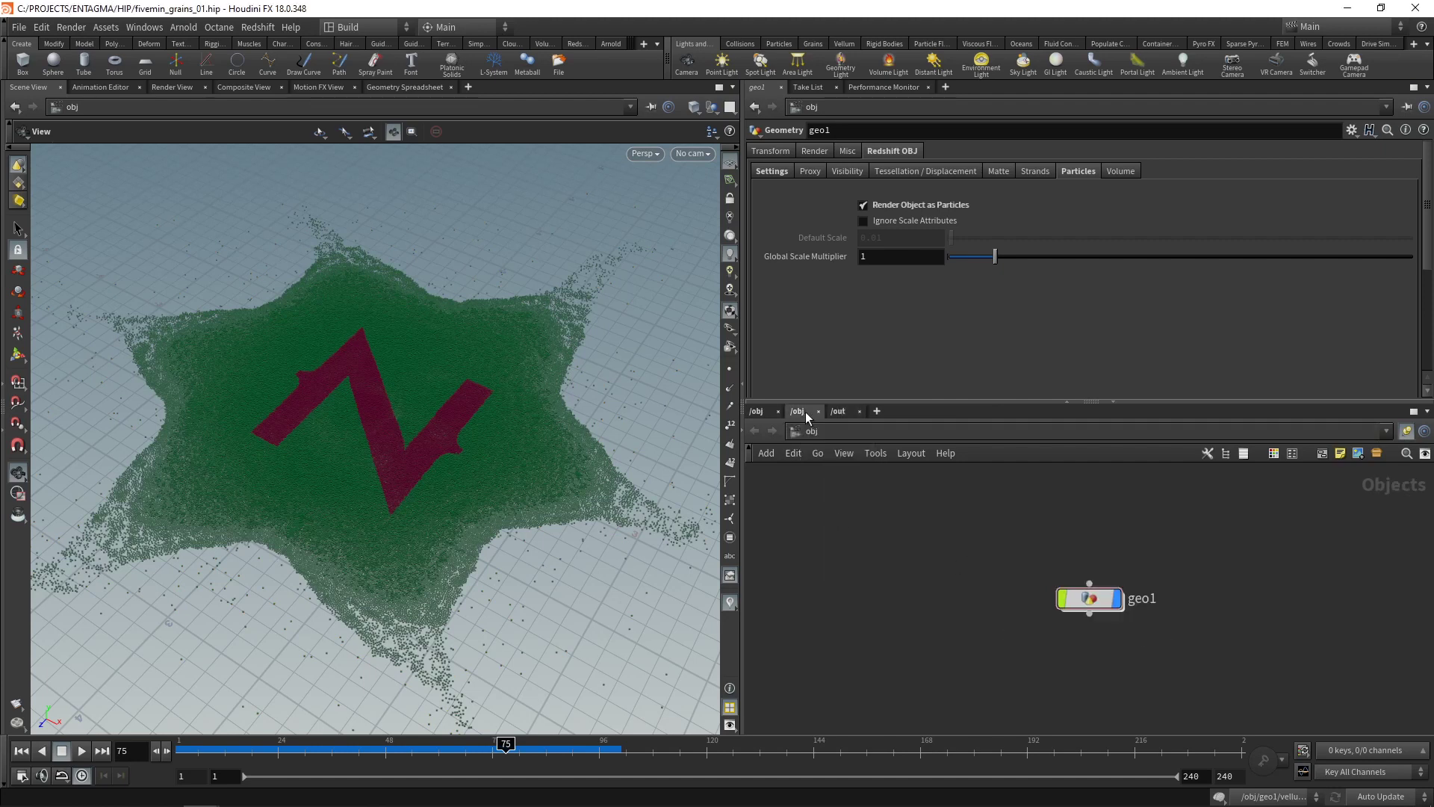
click(807, 432)
click(830, 479)
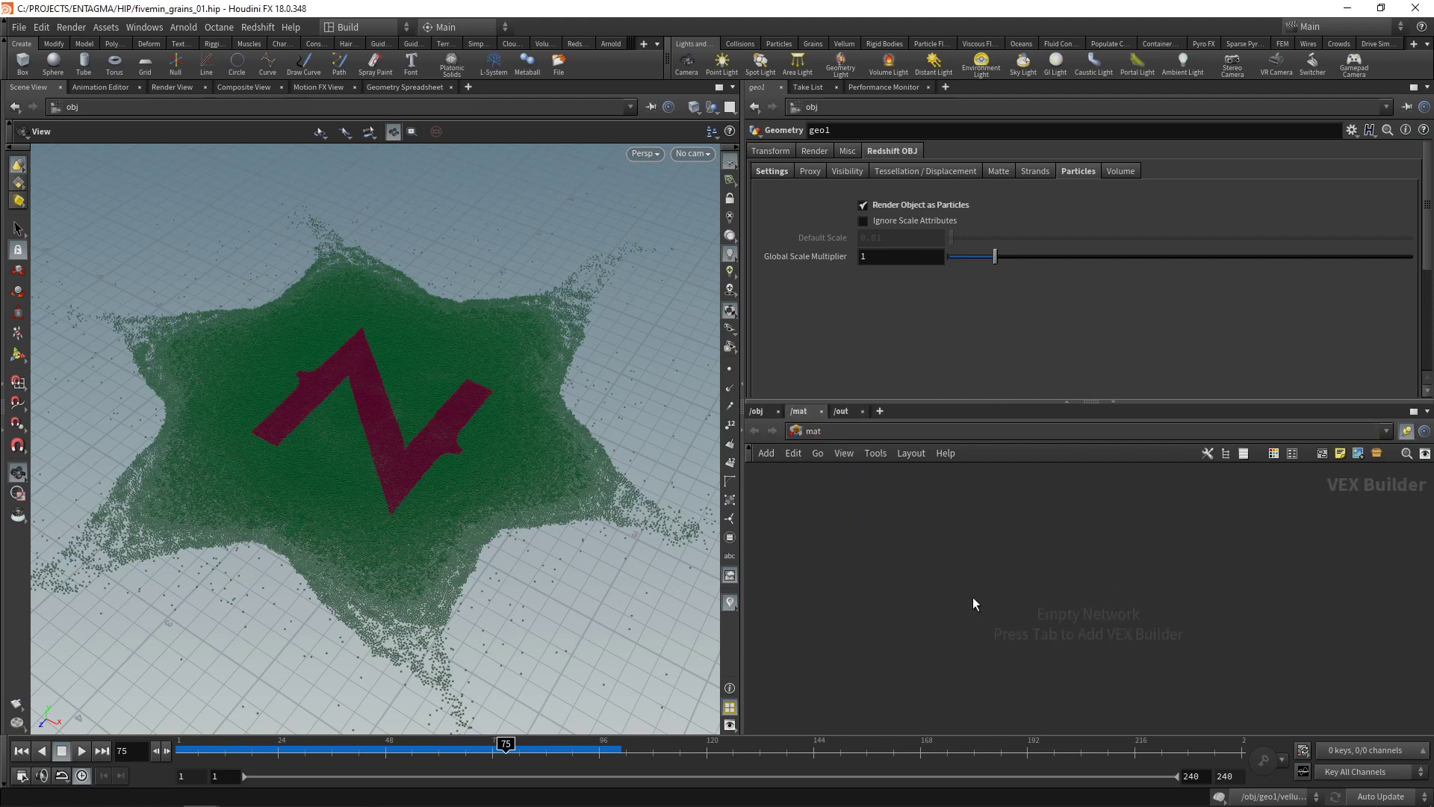
Step: Create an RS Material Builder node in the empty /mat network
key(Tab)
text(rsma)
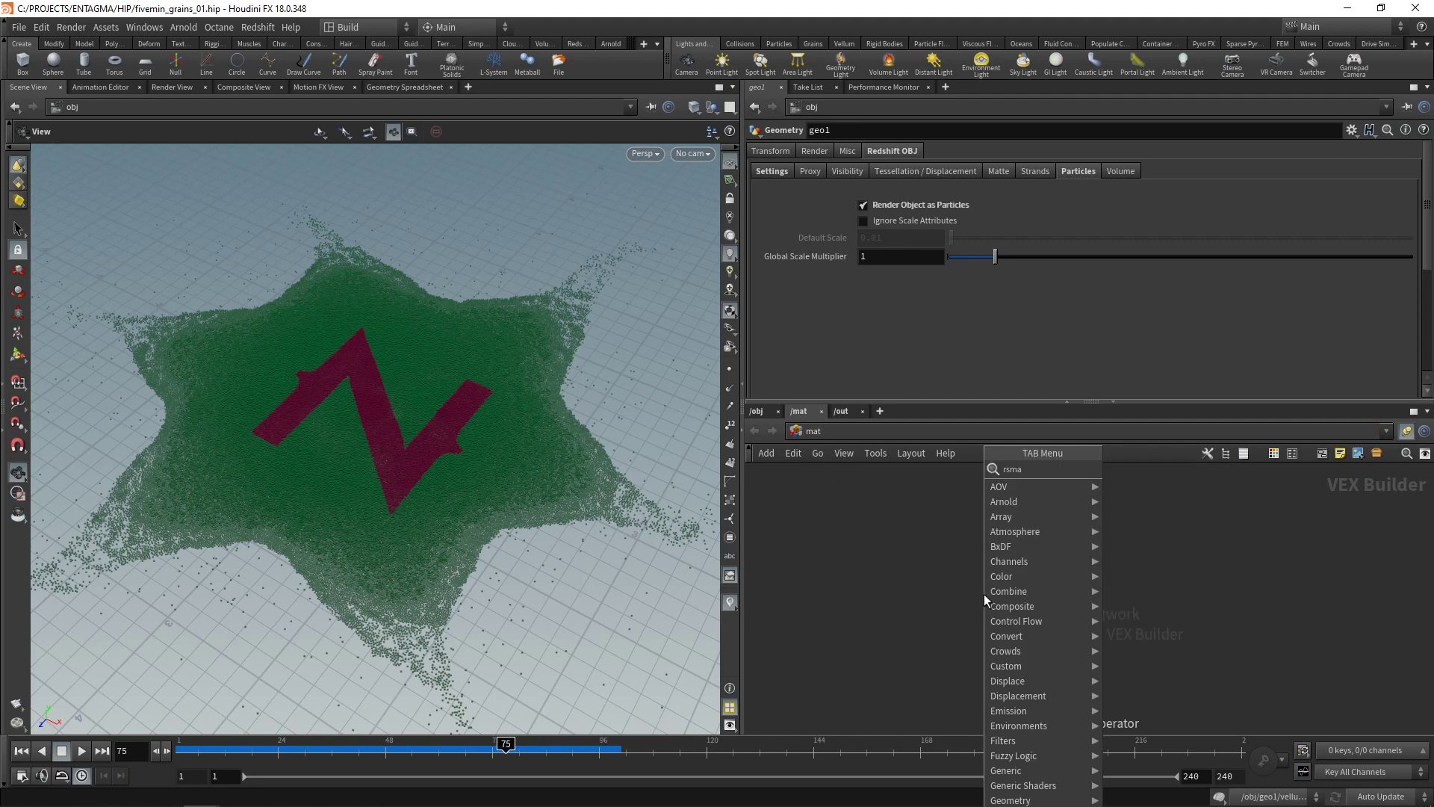
key(Down)
key(Down)
key(Down)
key(Return)
click(984, 594)
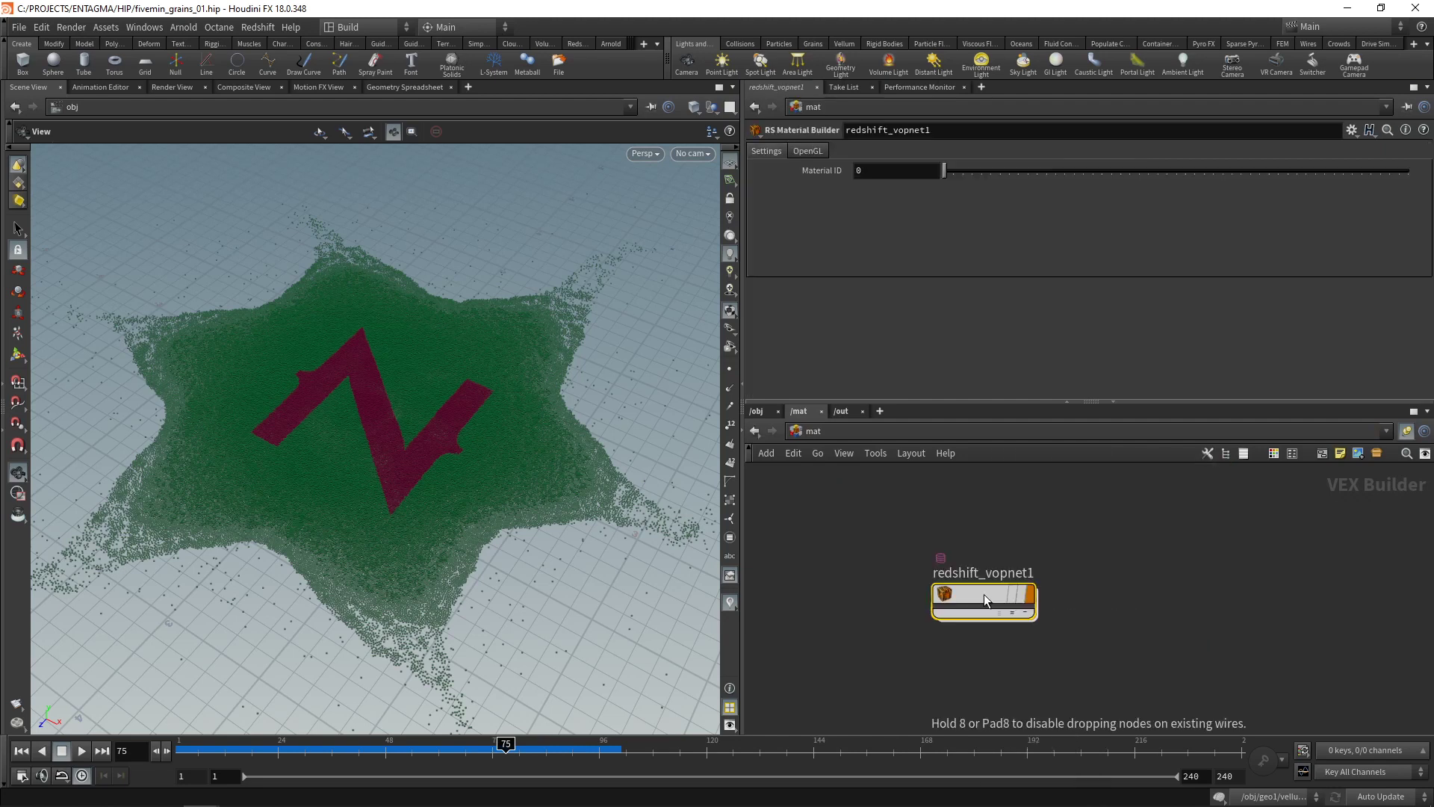
Step: Inside the material builder, add an RS Material node and connect its outColor to the Surface input of redshift_material1
key(Return)
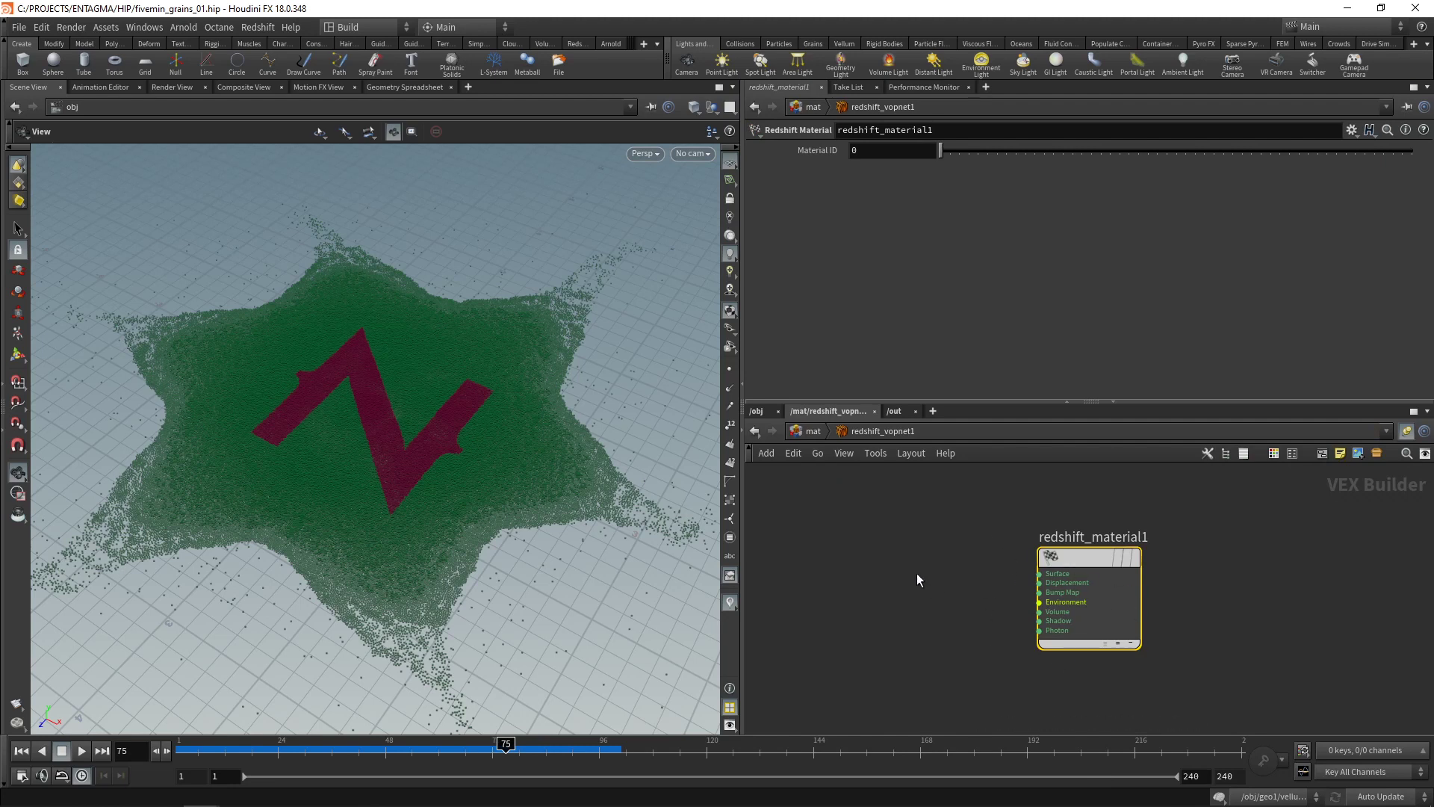
click(896, 562)
key(Tab)
text(m)
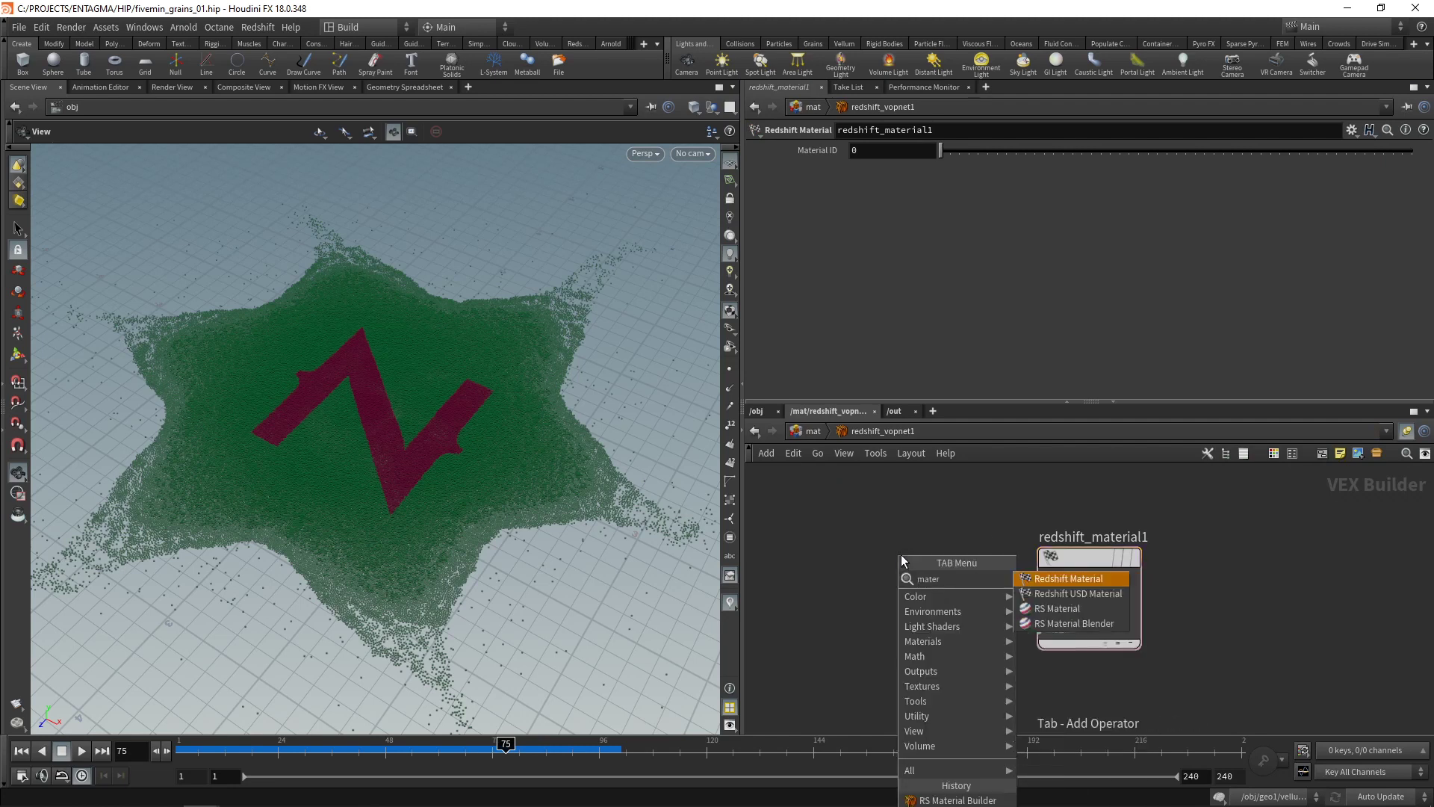
key(Down)
key(Return)
click(901, 555)
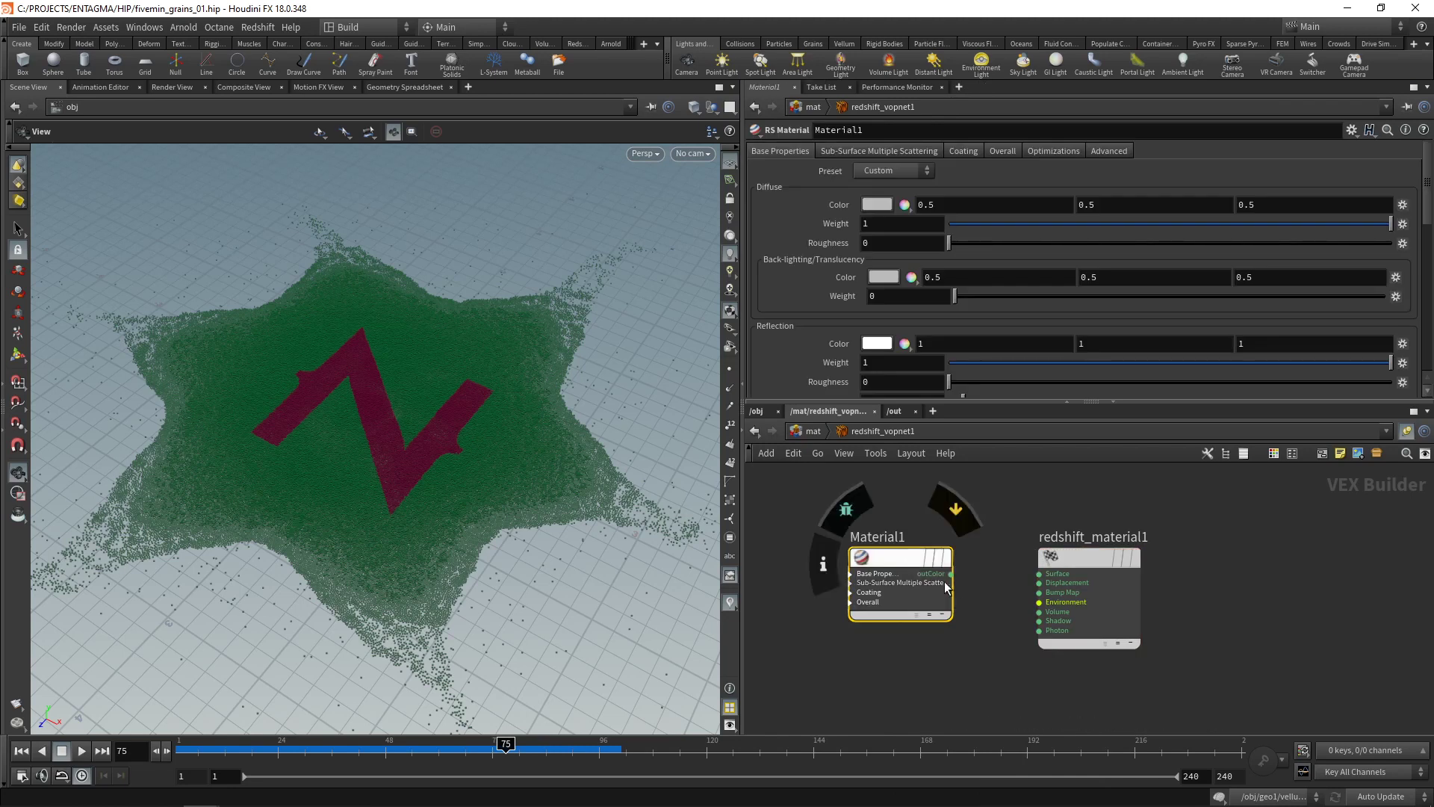
click(950, 574)
click(1039, 574)
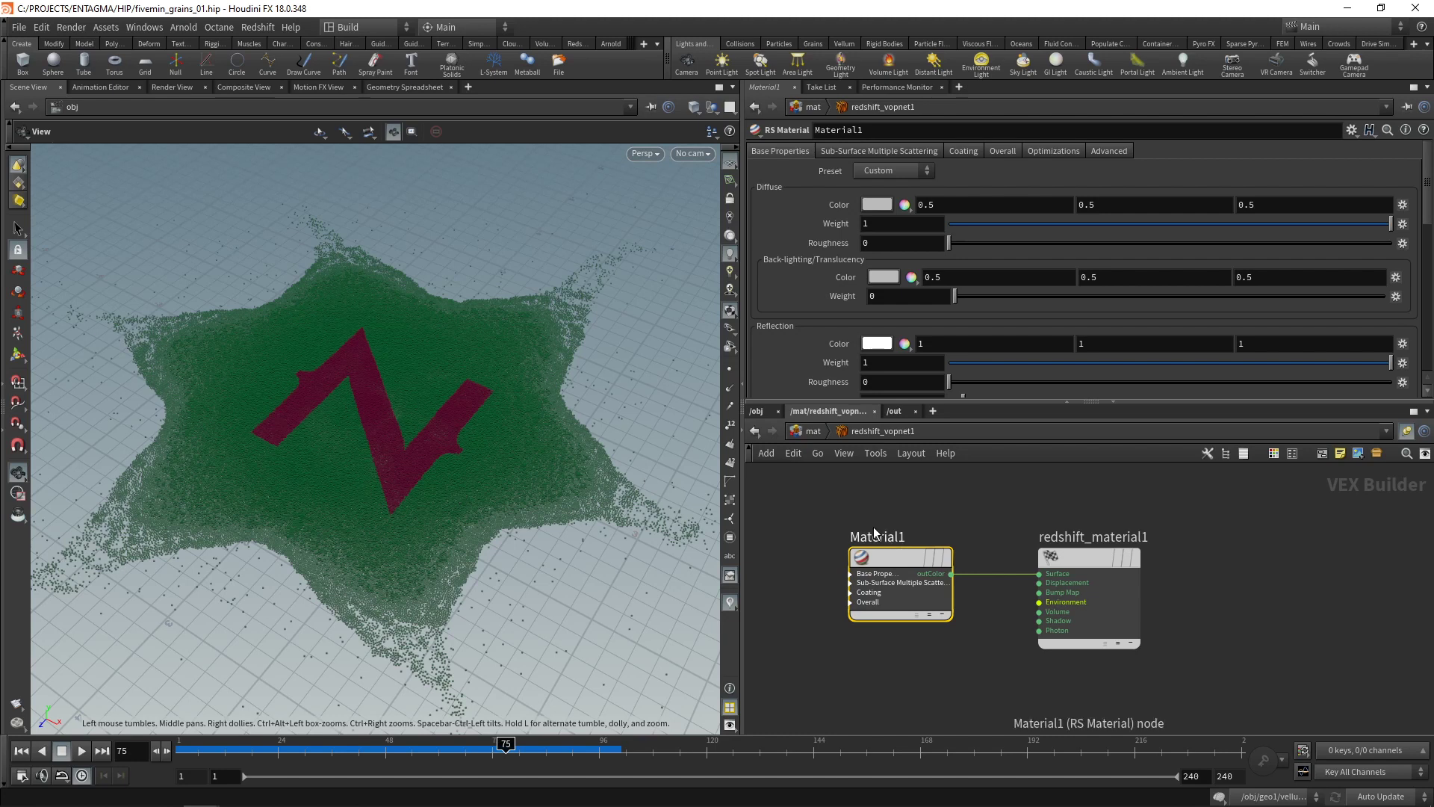
Step: Expand the Base Properties inputs of Material1 and add an RS Point Attribute node beside it
middle_drag(850, 573, 964, 551)
click(965, 552)
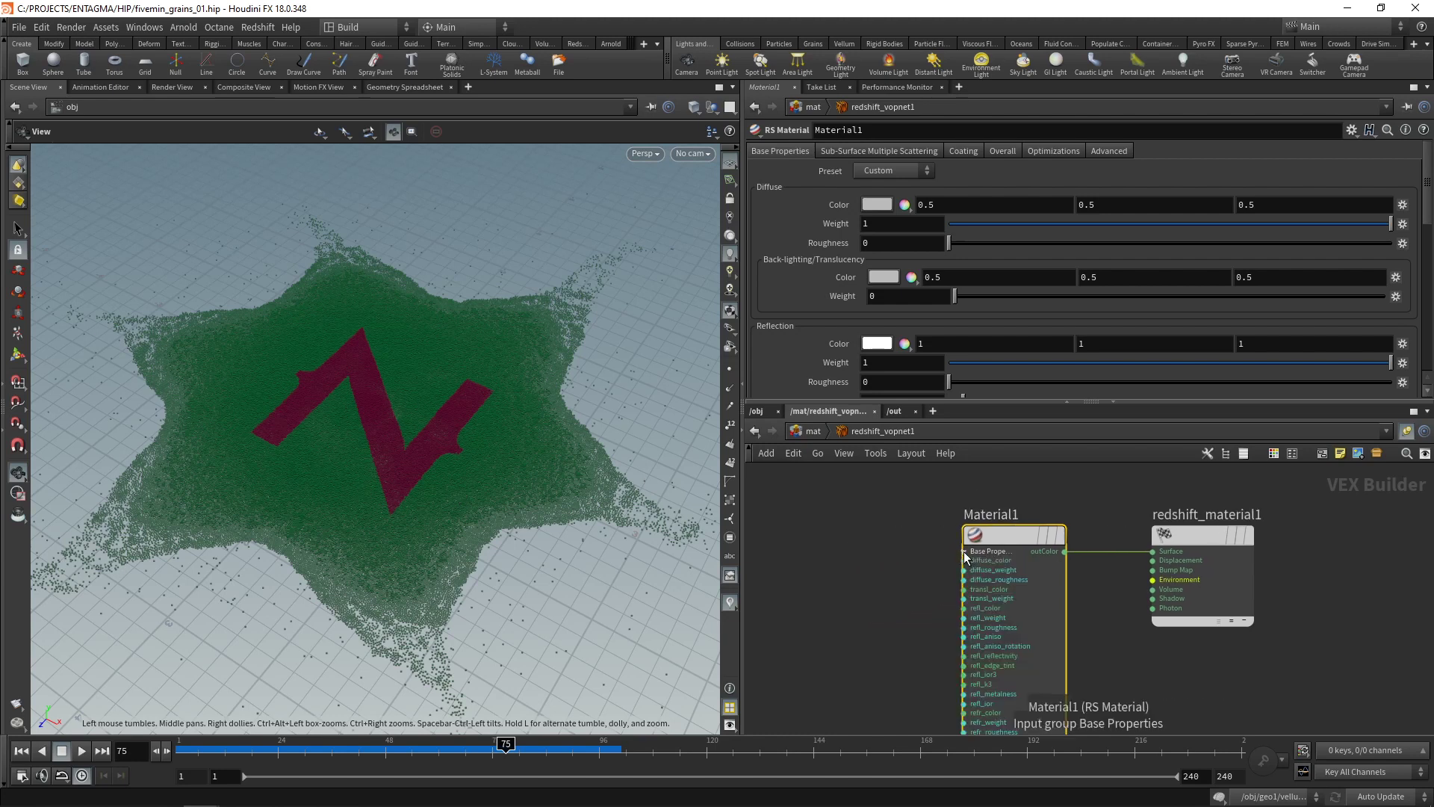
scroll(829, 548, down, 1)
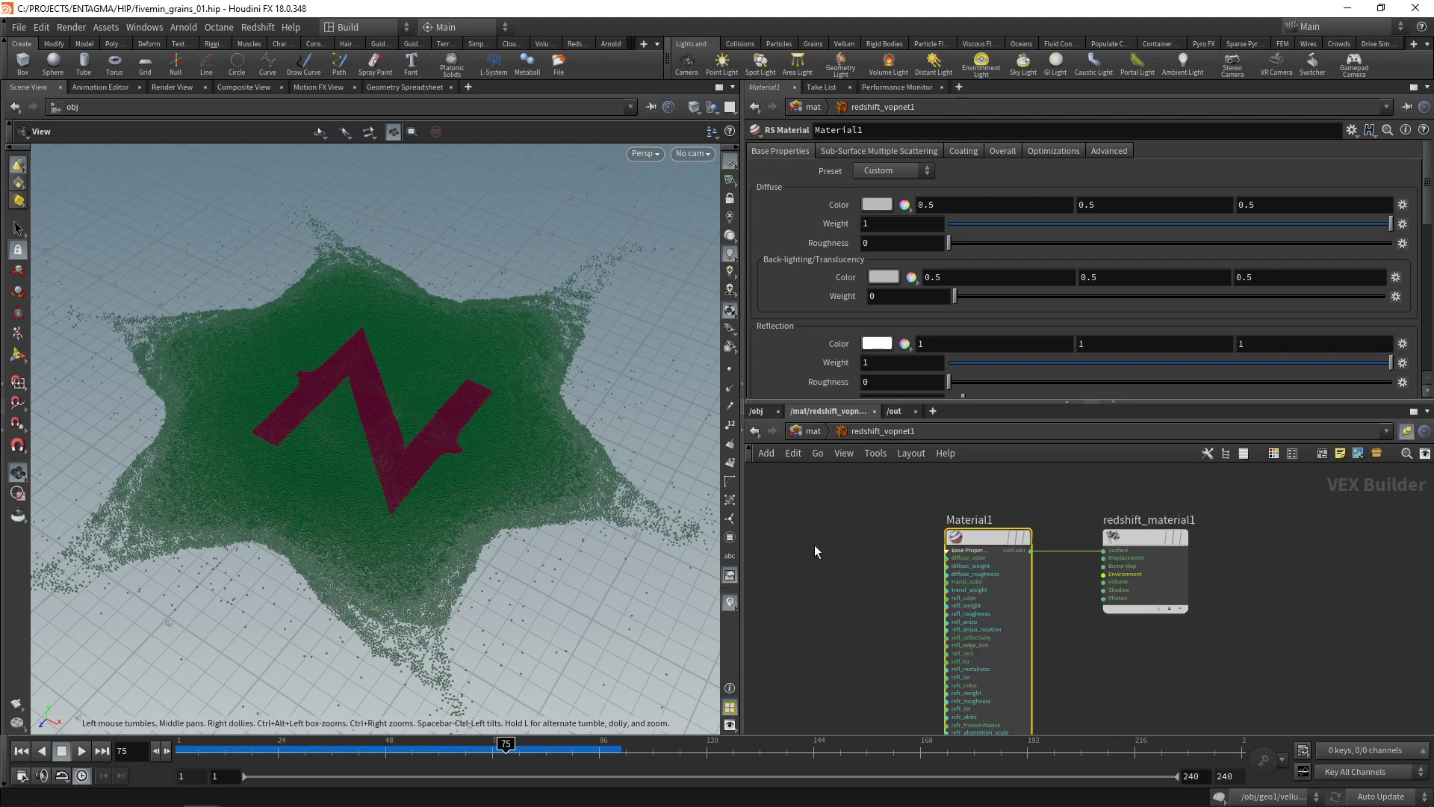
middle_drag(810, 548, 883, 544)
click(881, 554)
key(Tab)
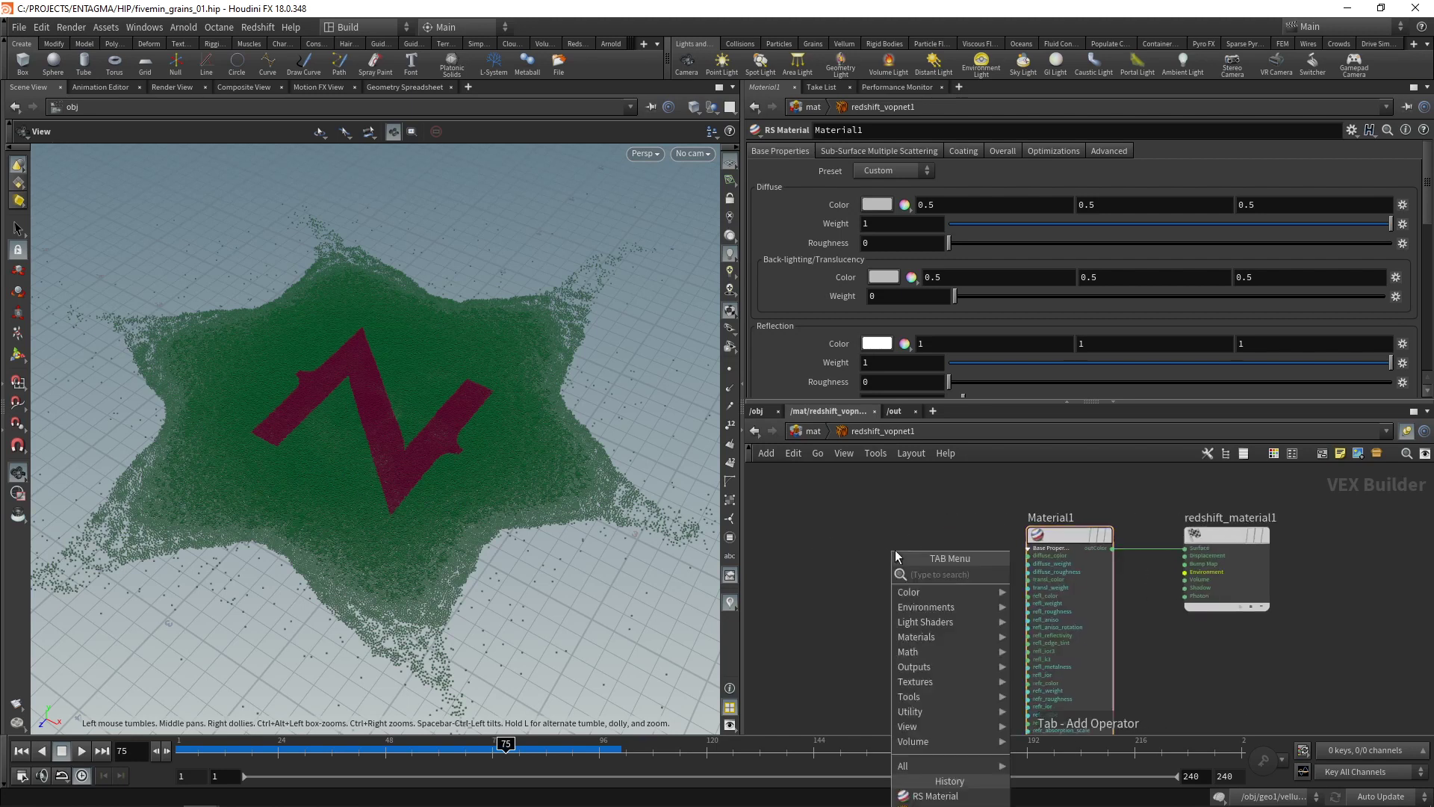
text(point)
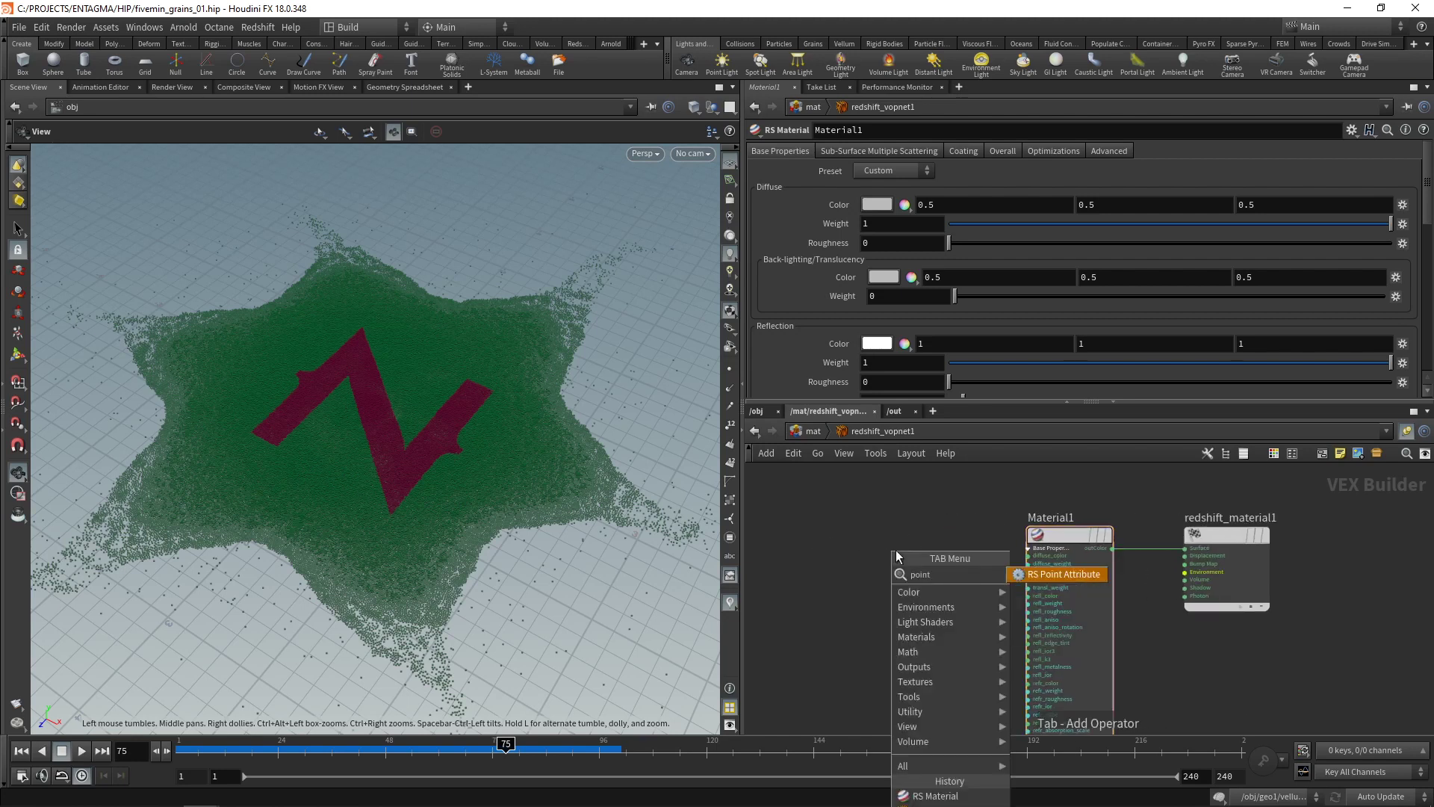
key(Return)
click(895, 550)
Step: Set the point attribute name to Cd and connect its outColor to Material1's diffuse_color input
click(866, 150)
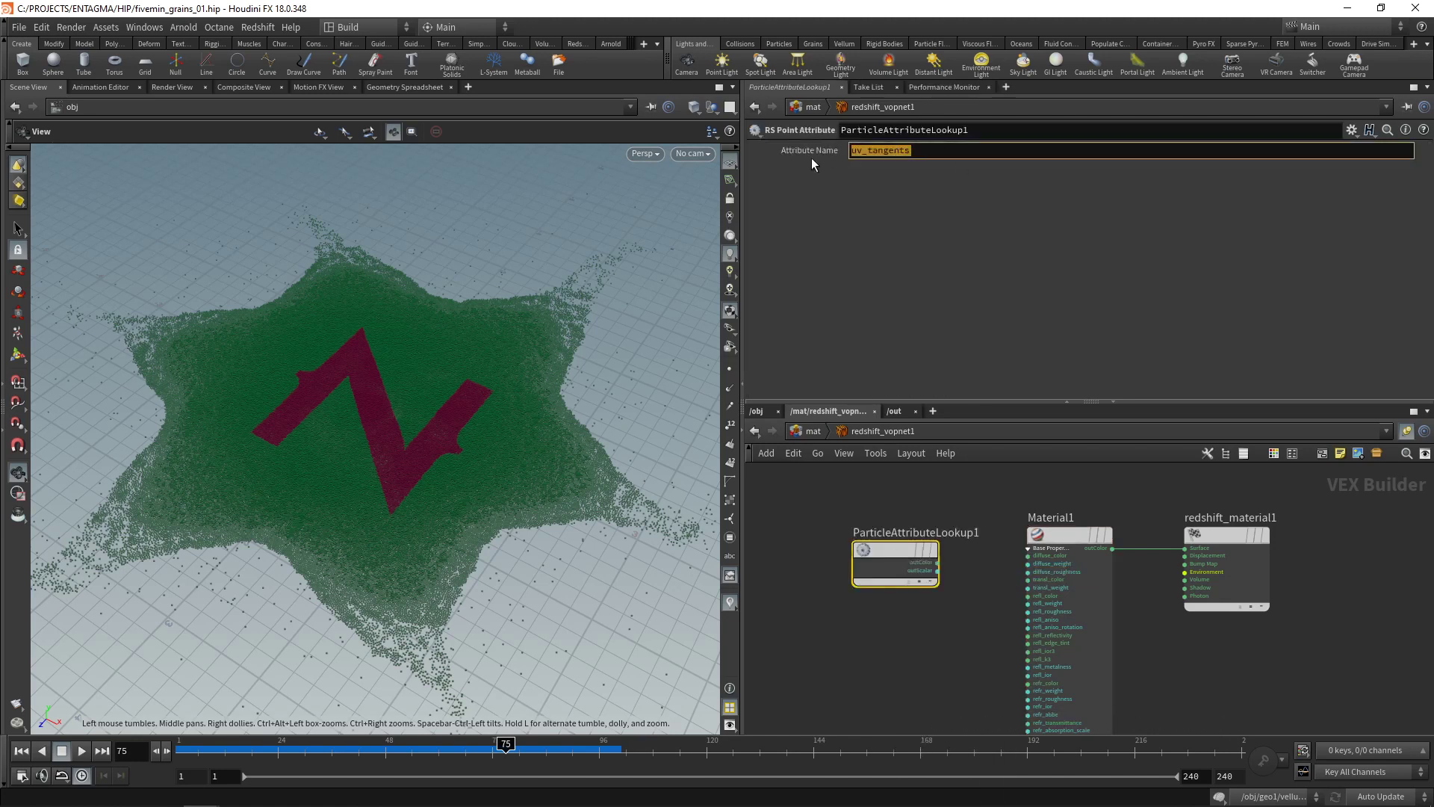
text(Cd)
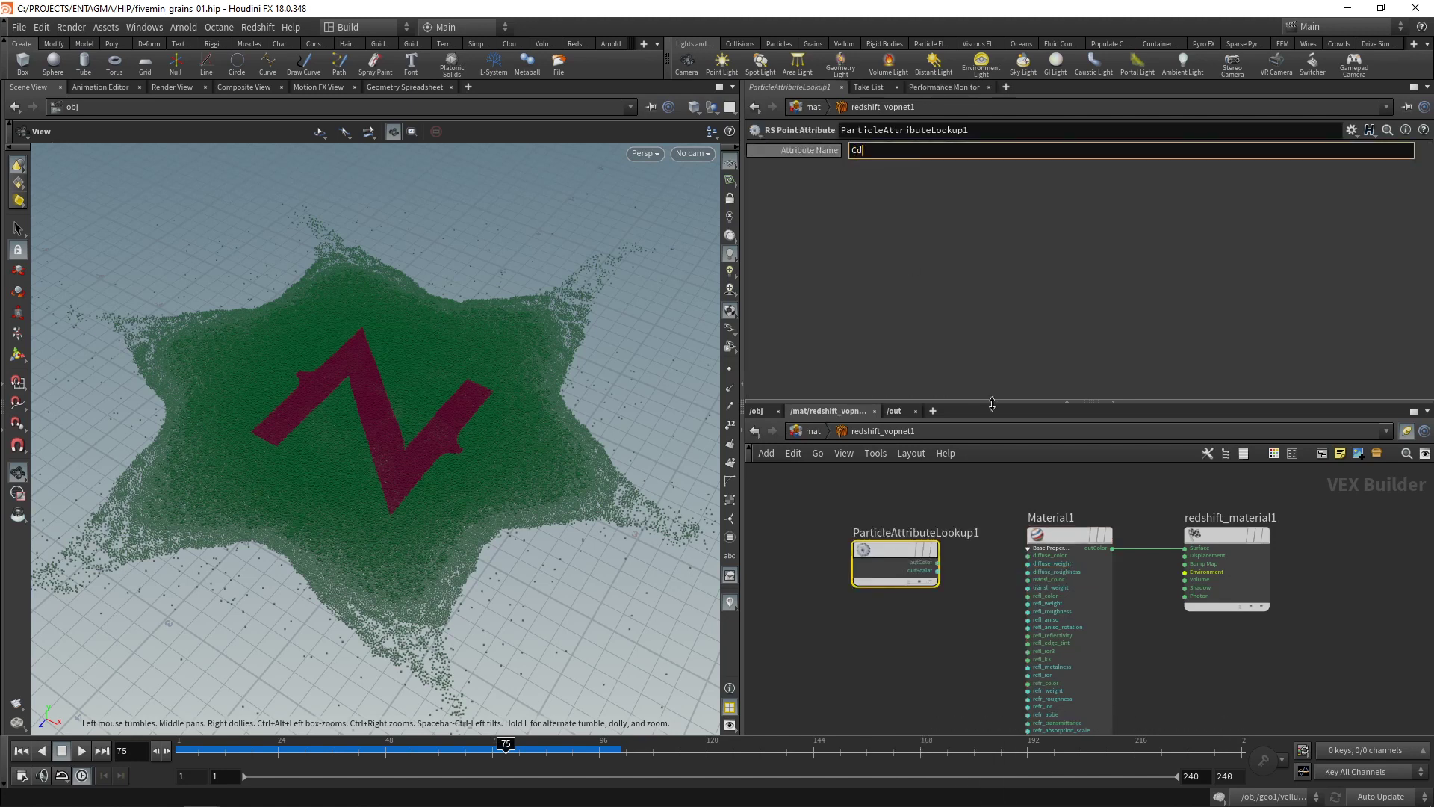
click(937, 562)
click(1028, 556)
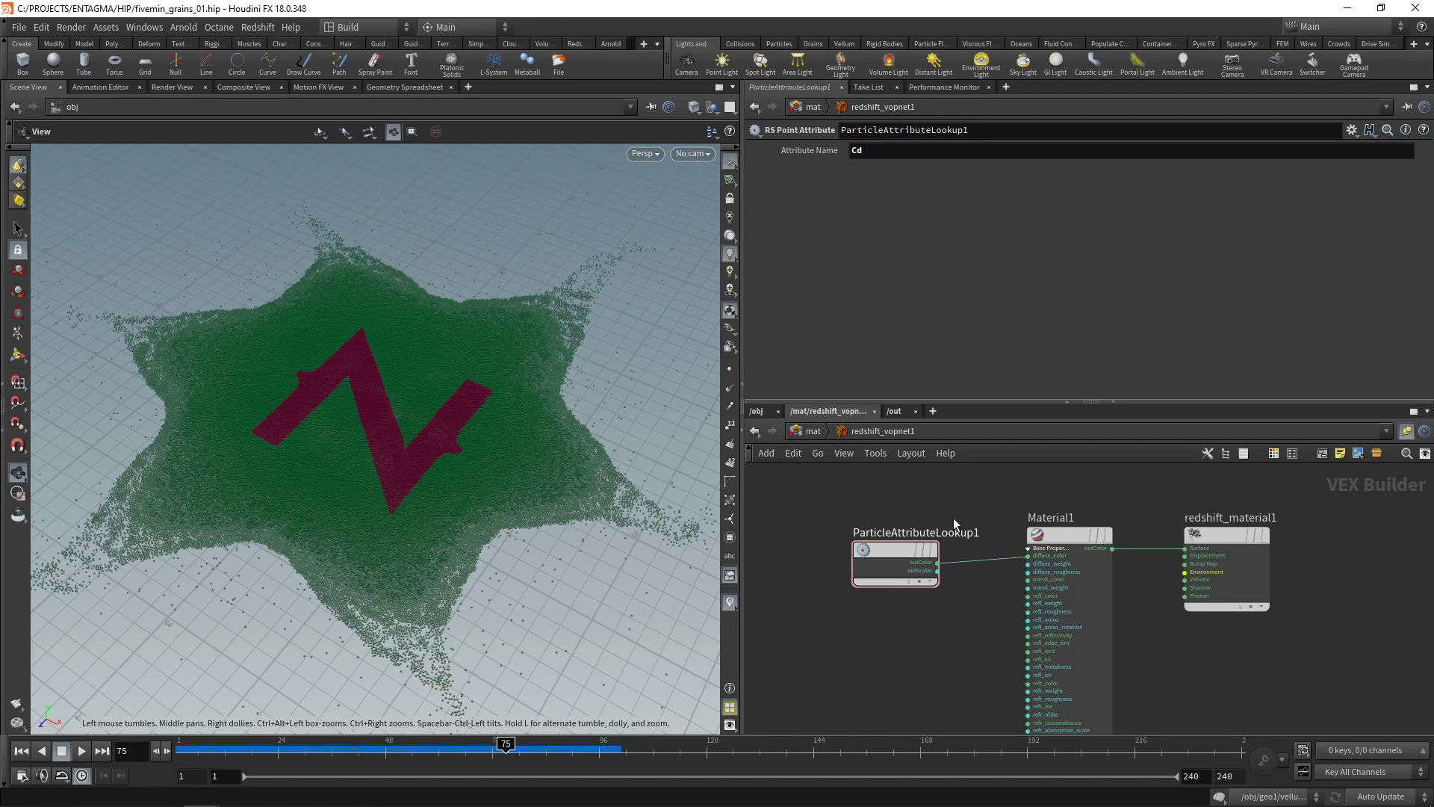
Step: Return to the /mat network and rename the material builder to particles
key(u)
middle_drag(1086, 608, 1037, 572)
click(956, 536)
drag(964, 536, 988, 537)
text(particles)
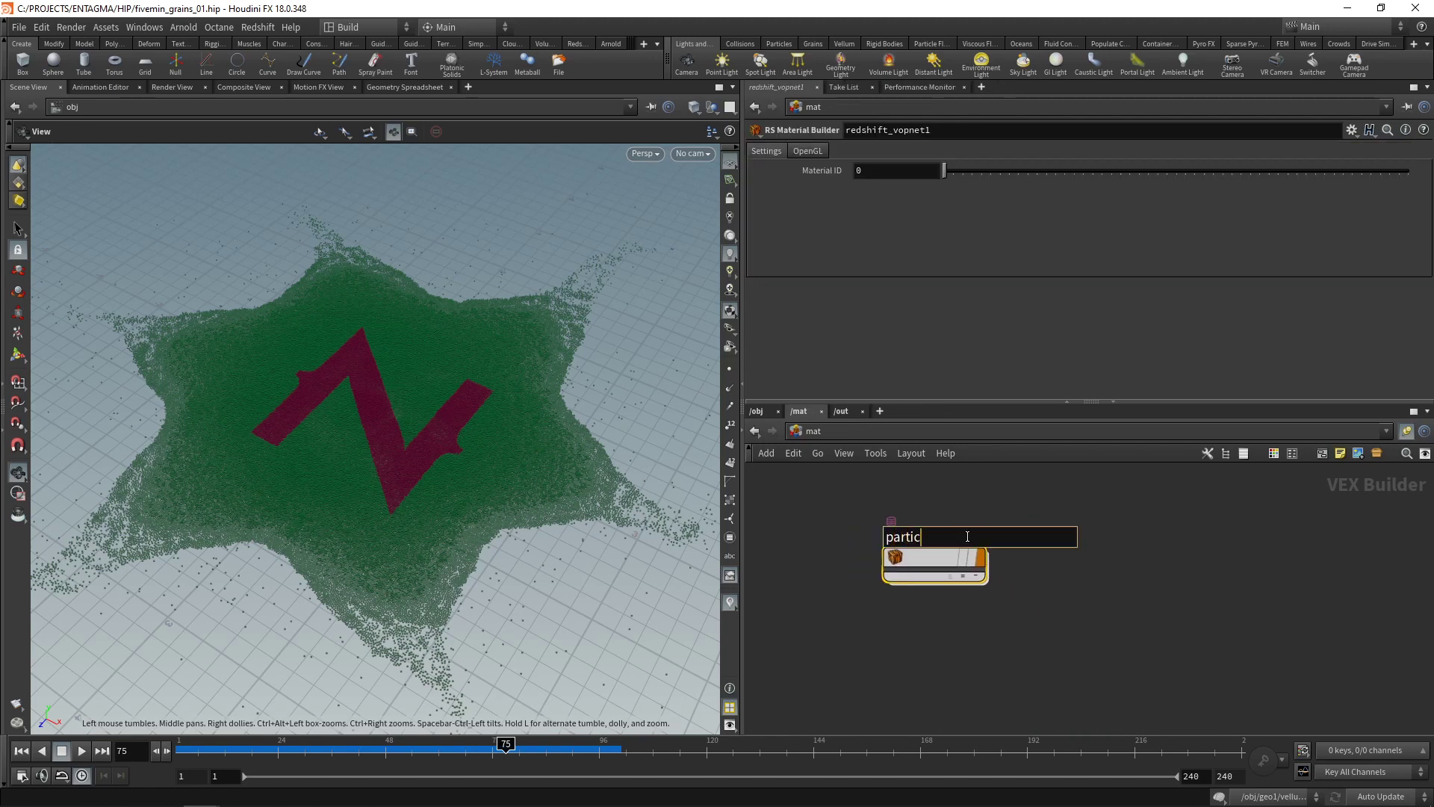
key(Return)
Step: Duplicate the particles material builder and name the copy BG
key(ctrl+c)
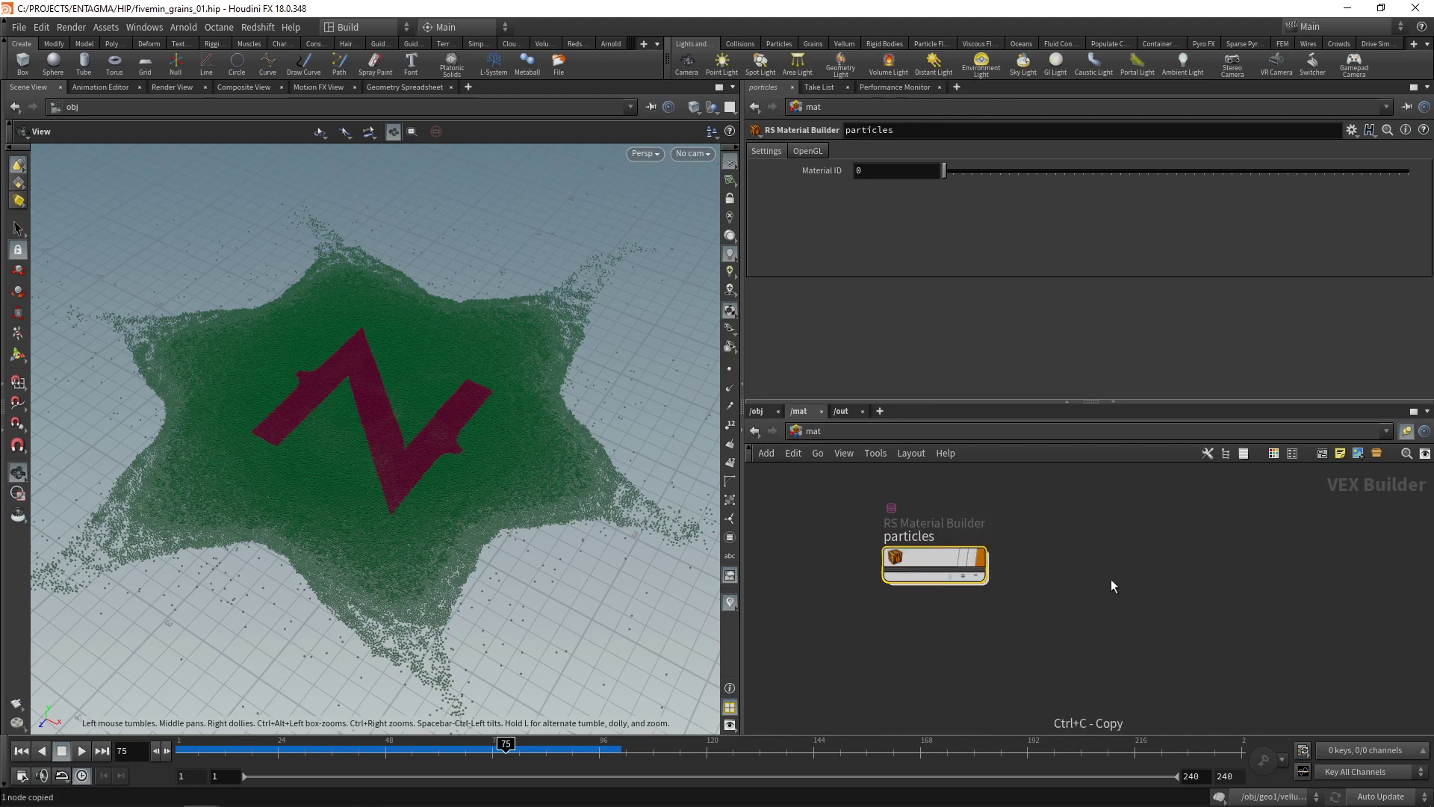
key(ctrl+v)
double_click(1115, 550)
text(BG)
key(Return)
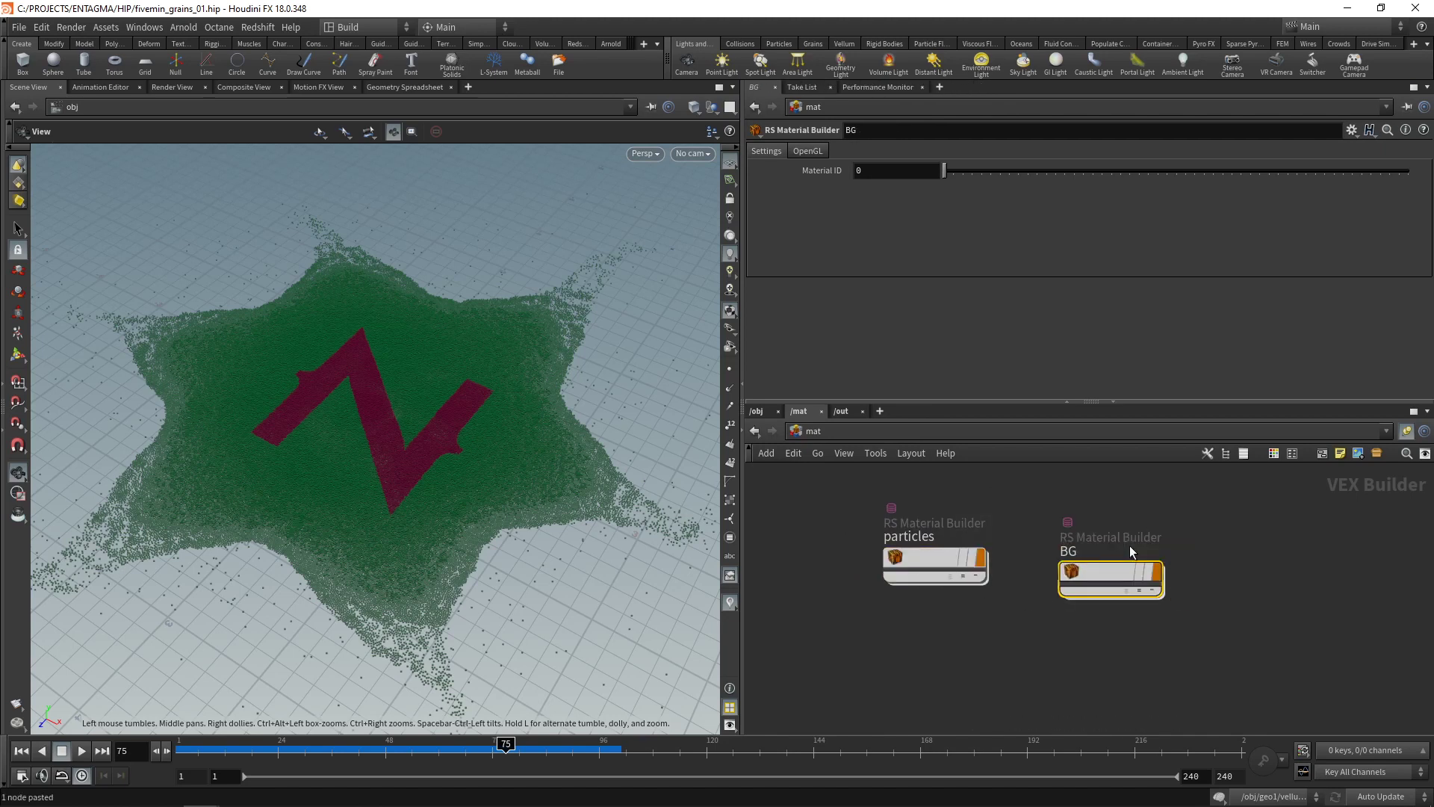
Step: Inside BG, replace the point attribute node with an RS Ramp connected to Material1's diffuse_color input
key(Return)
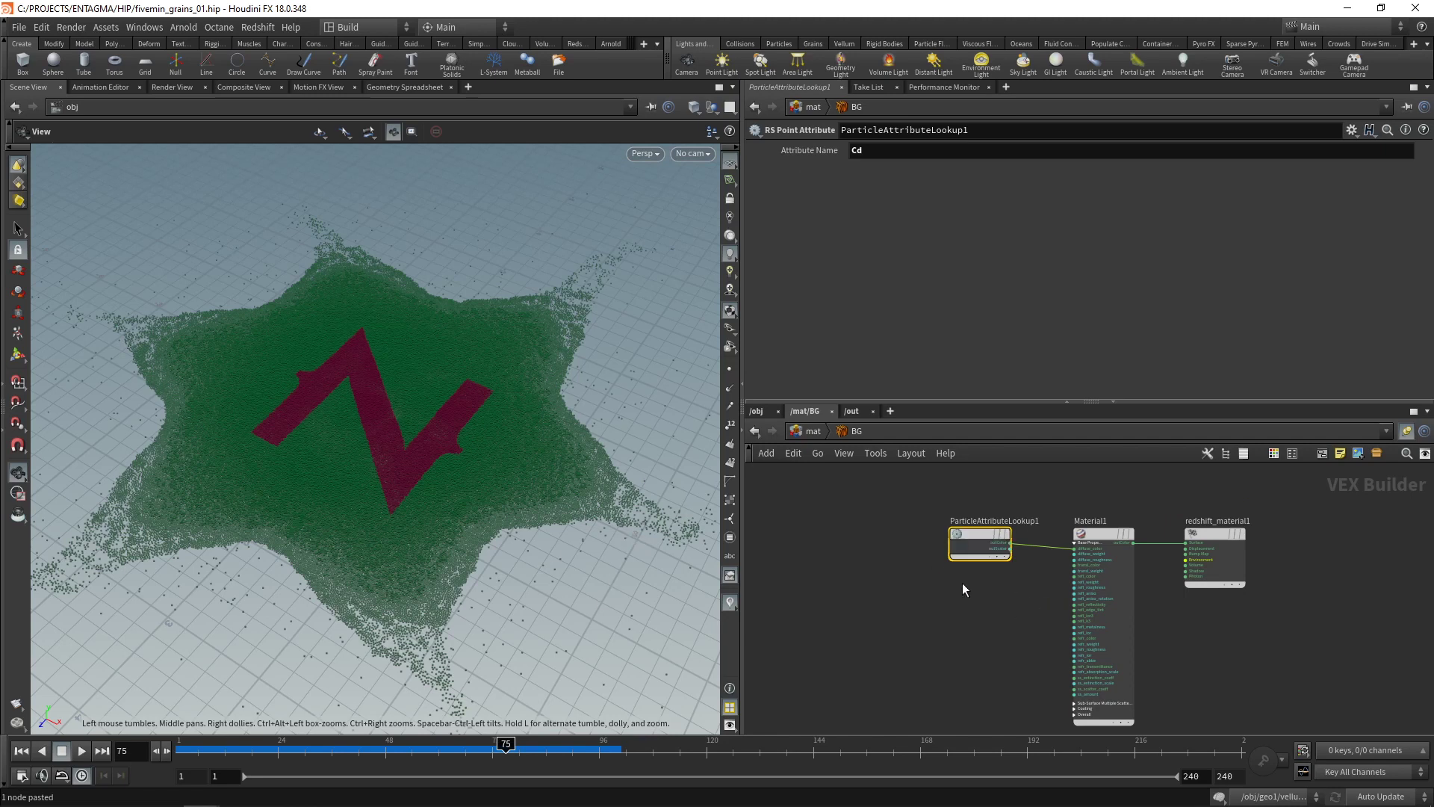
key(Delete)
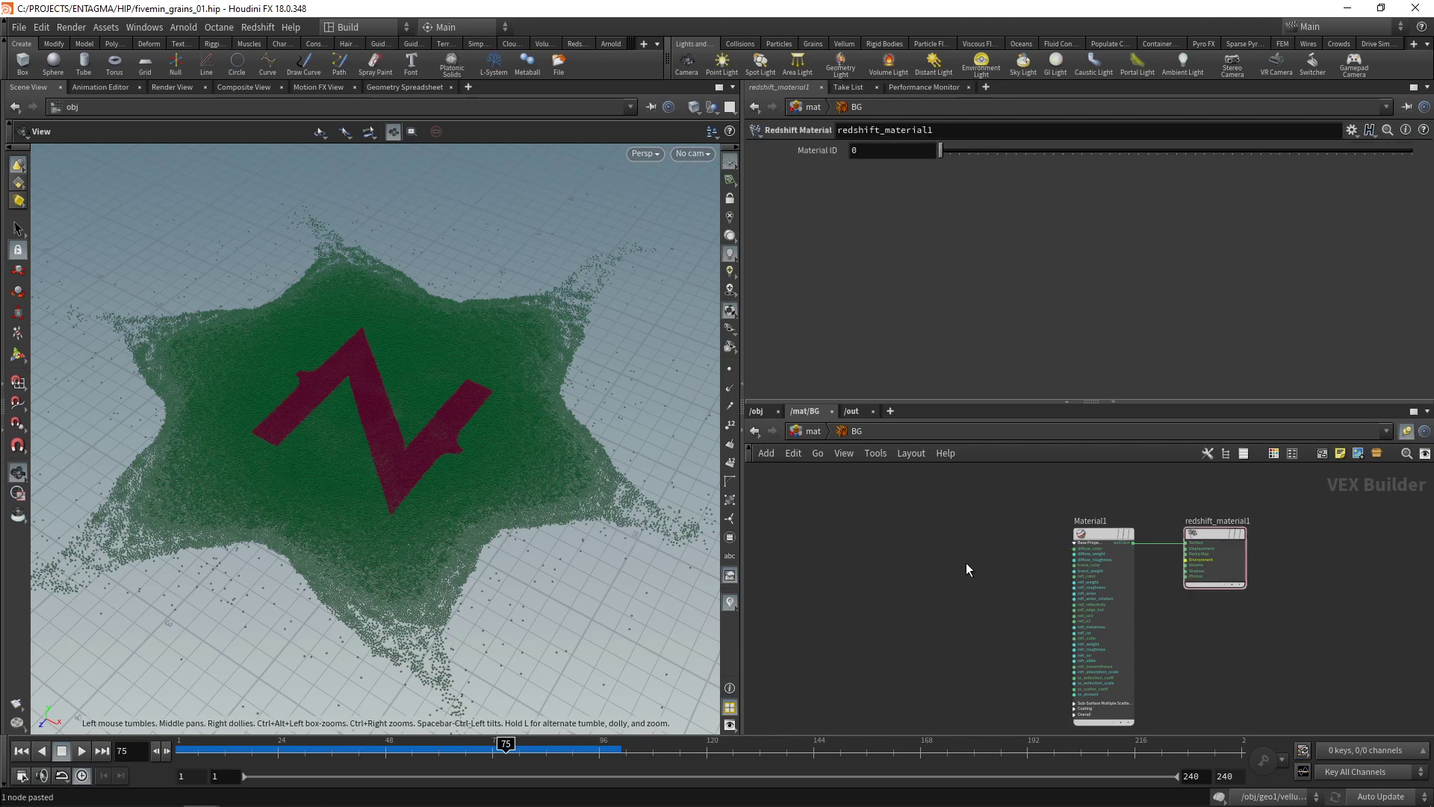
key(Tab)
text(ramp)
key(Return)
click(975, 562)
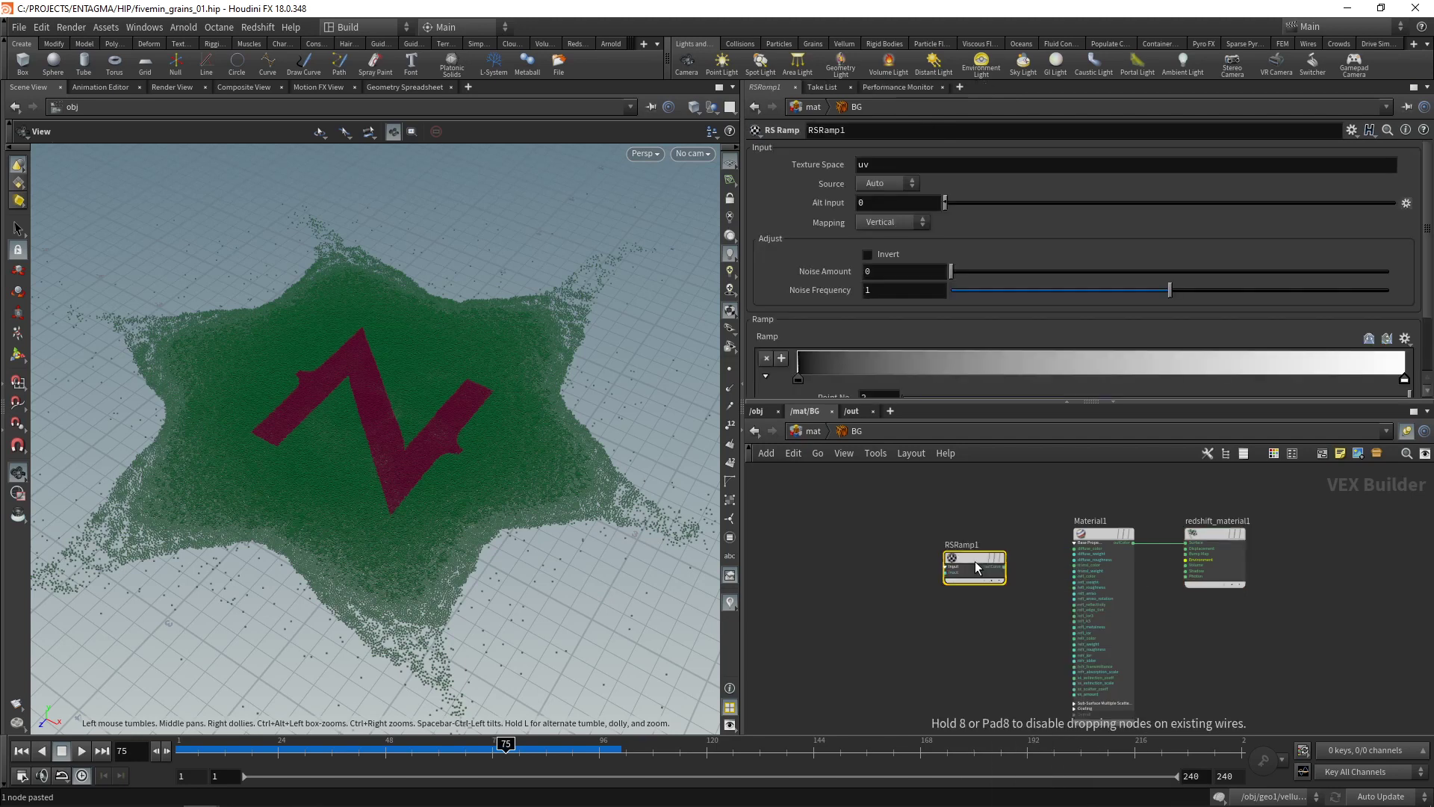
click(1004, 566)
click(1074, 548)
Step: Set the reflection weight of BG's Material1 to 0
click(1098, 534)
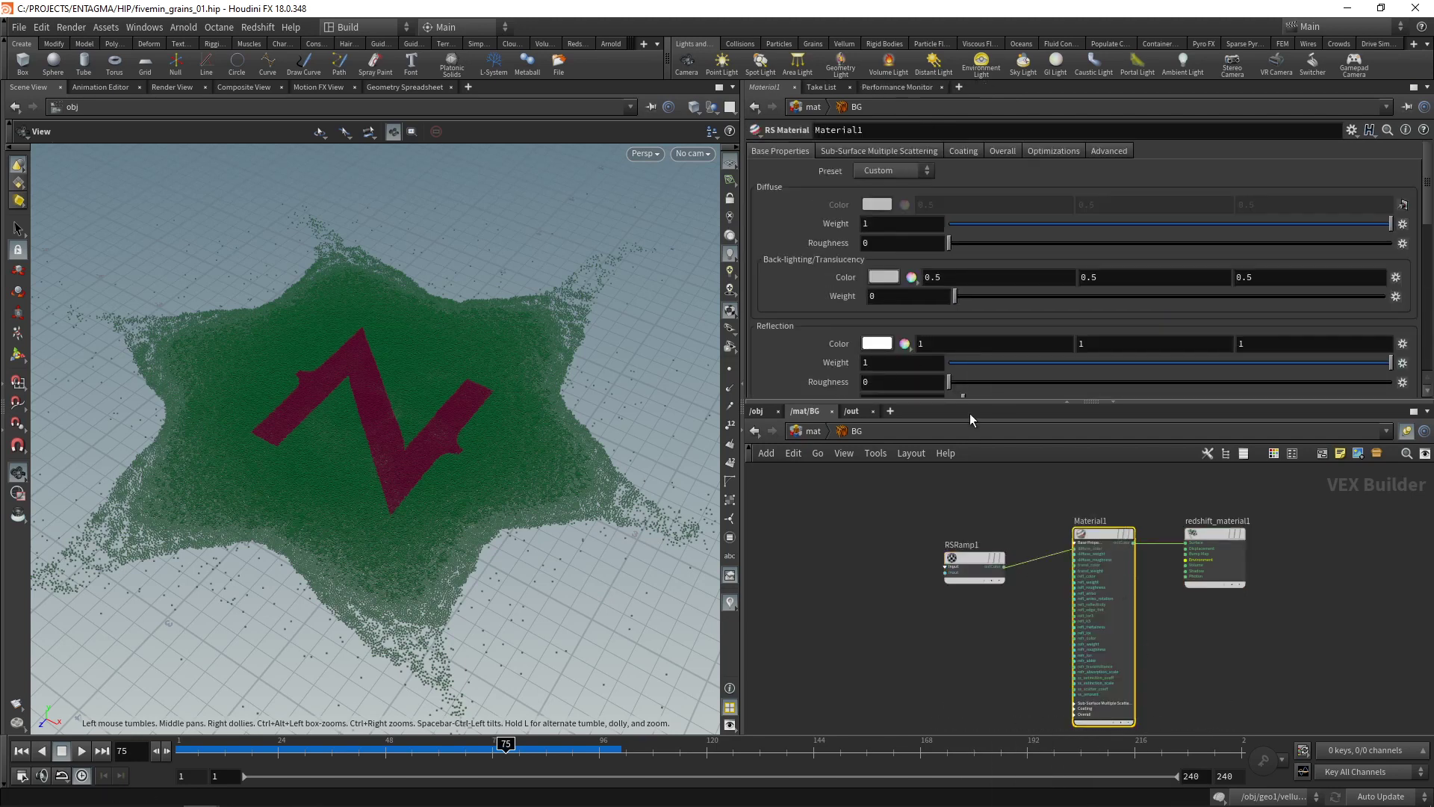
double_click(877, 365)
text(0)
key(Return)
Step: Change the interpolation of RSRamp1's end points and edit the color of its black point
click(971, 559)
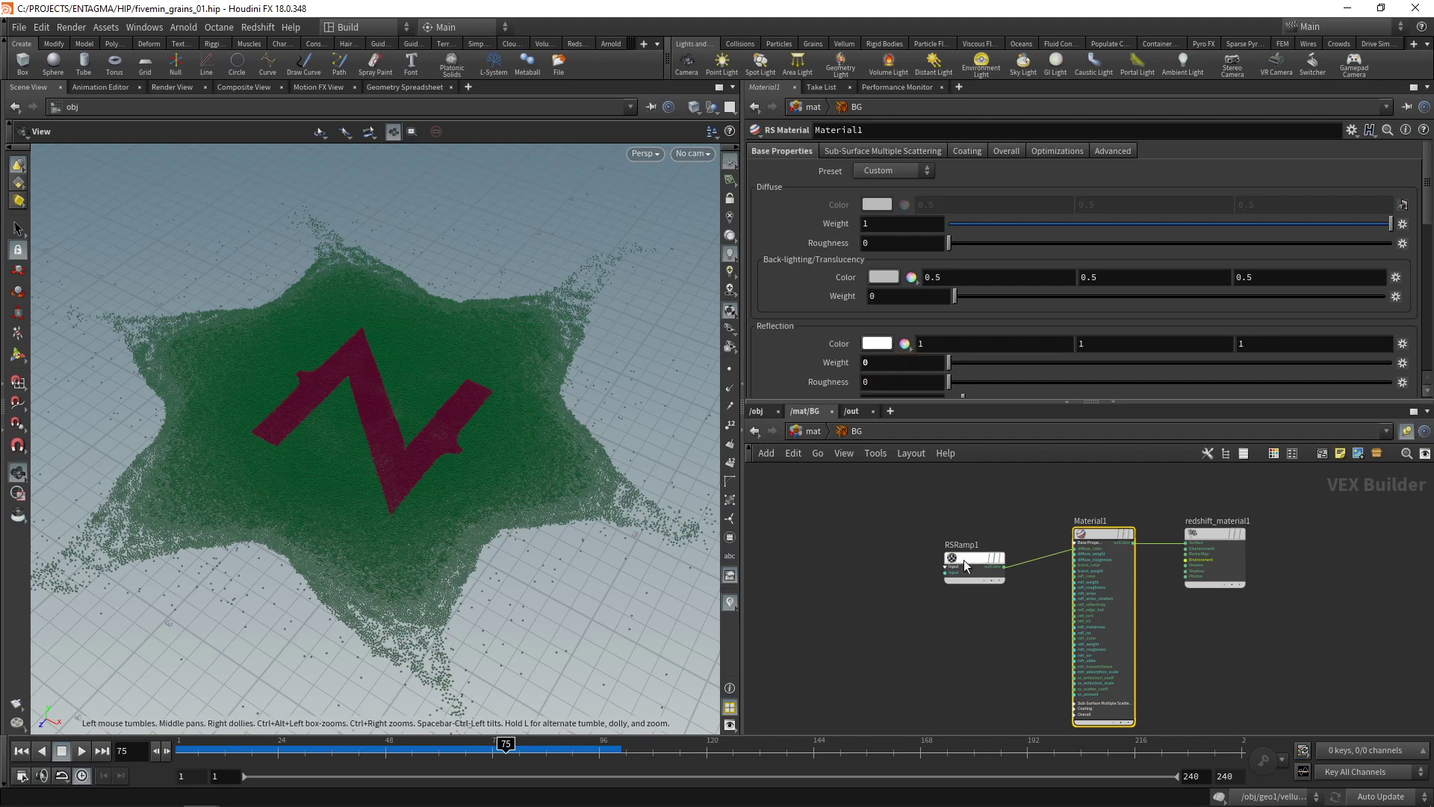
drag(802, 402, 802, 493)
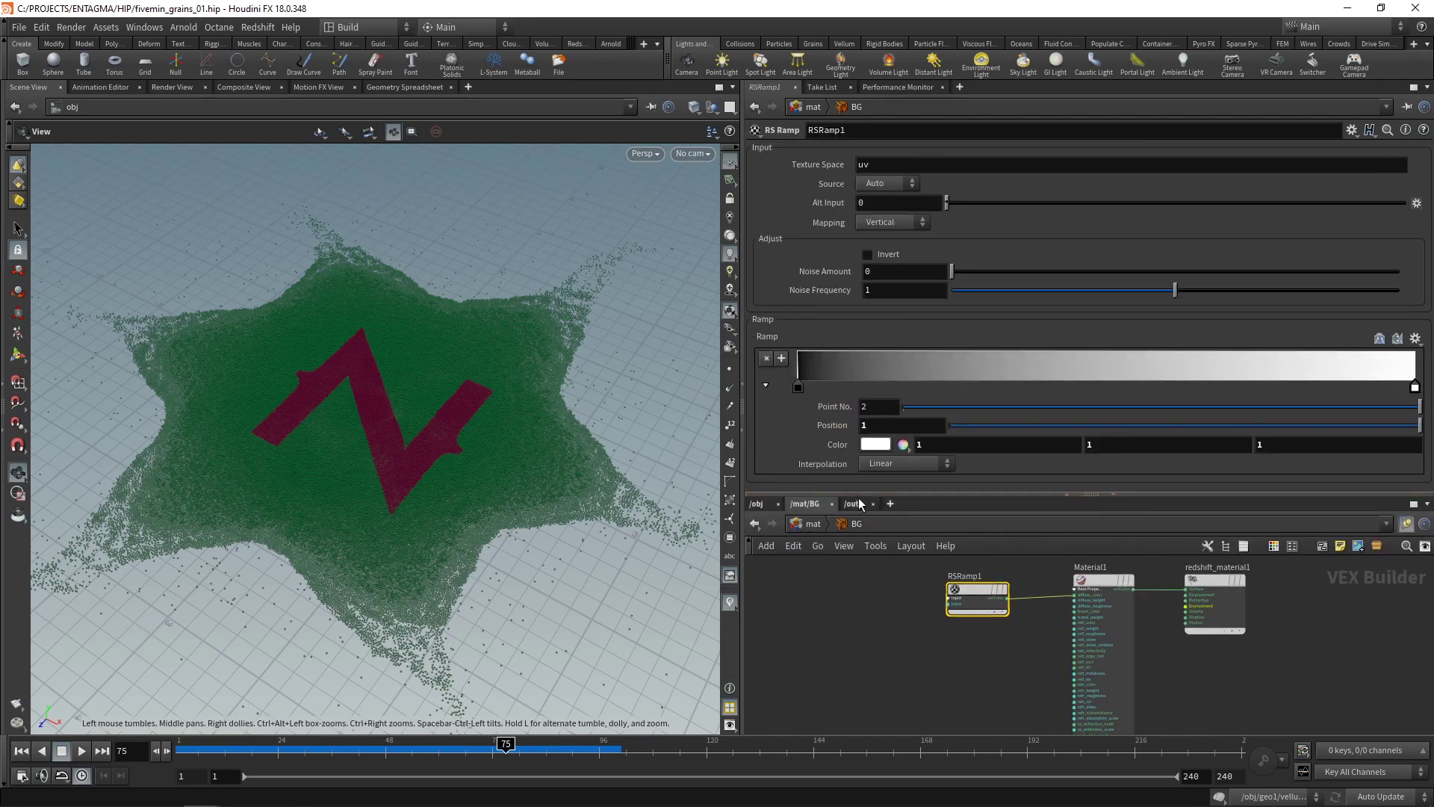
click(798, 387)
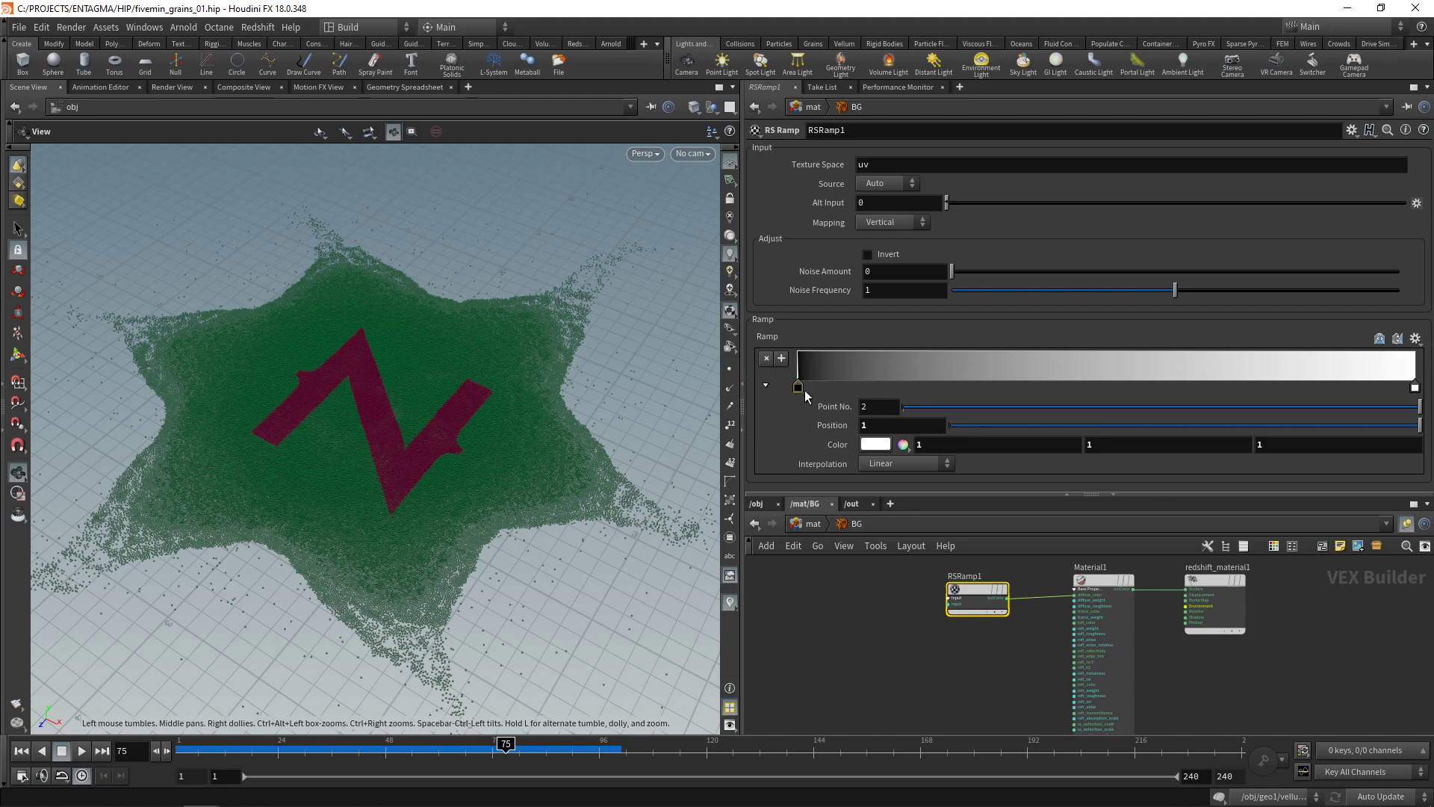
click(889, 464)
click(889, 554)
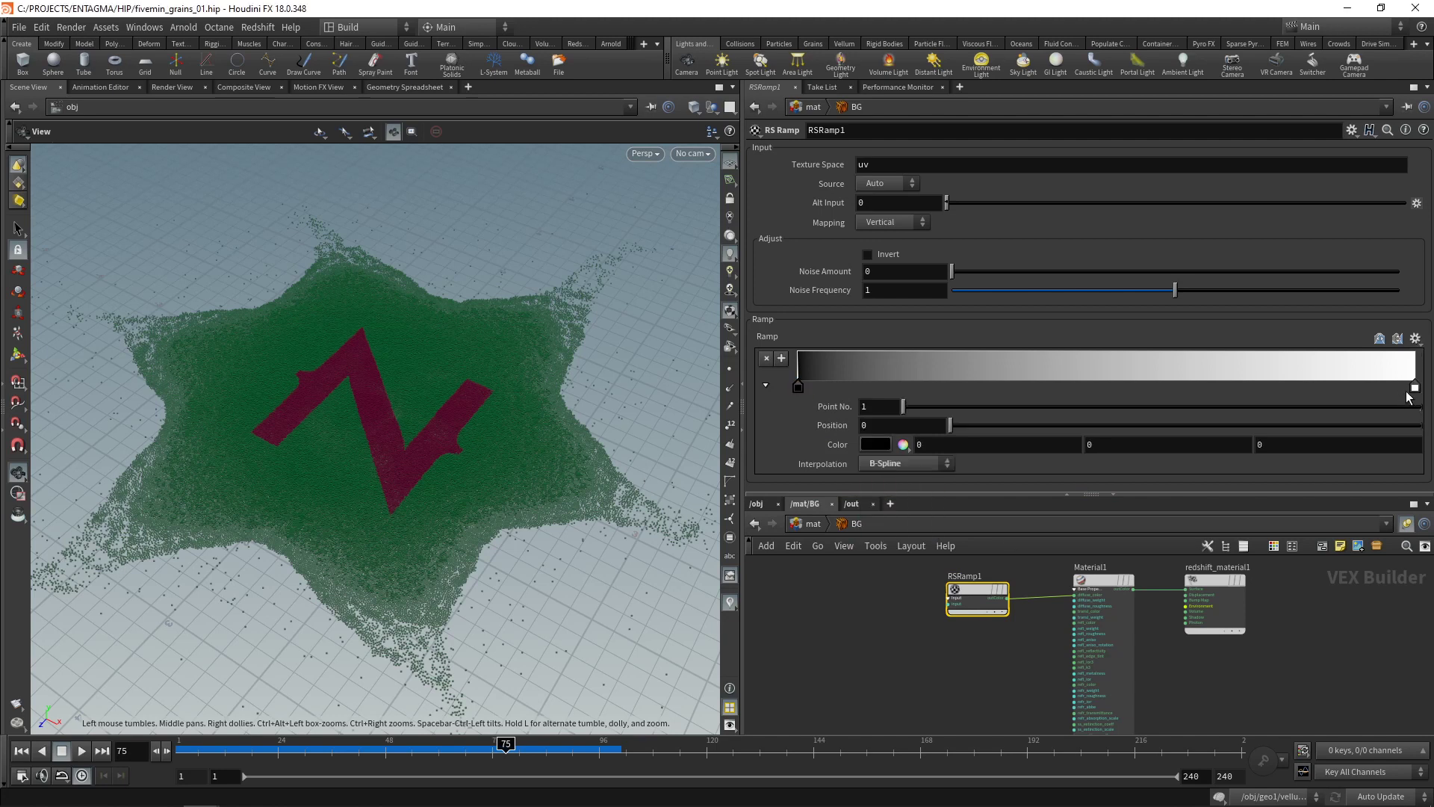
click(1415, 387)
click(908, 463)
click(875, 444)
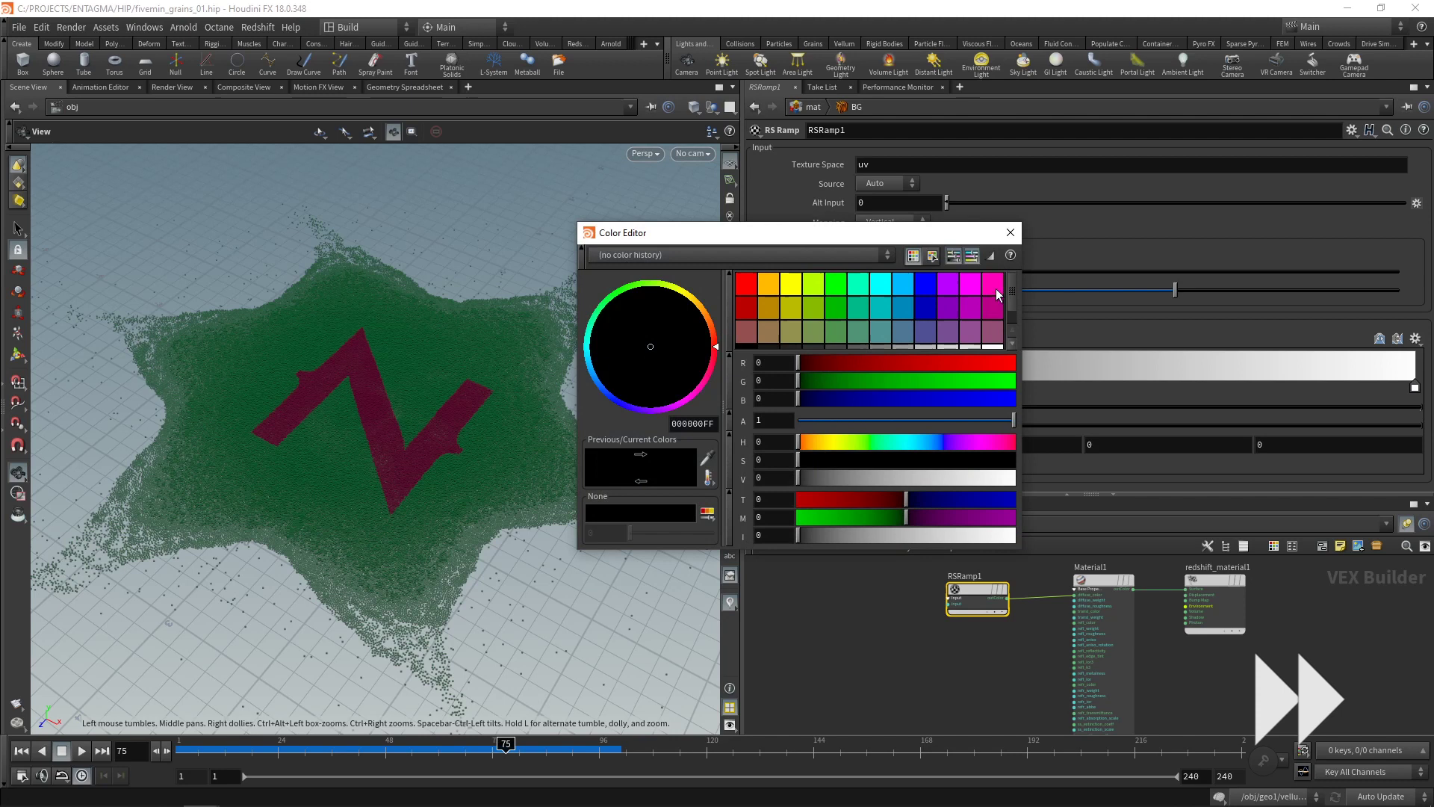
click(996, 290)
click(835, 273)
click(1011, 216)
Step: Leave the BG material, create the Redshift render output nodes, and select Redshift_ROP1 in the out network
click(911, 651)
key(u)
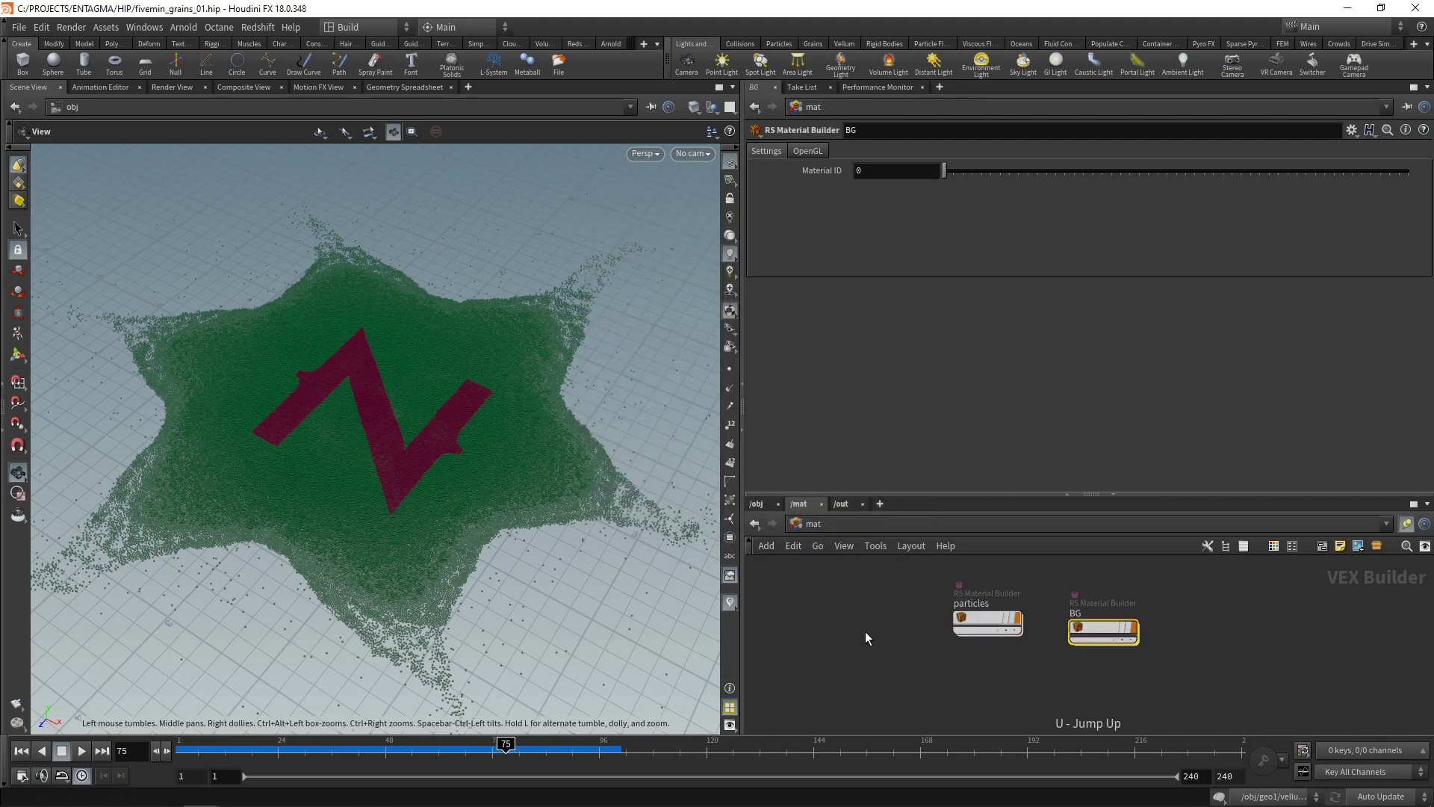
click(575, 43)
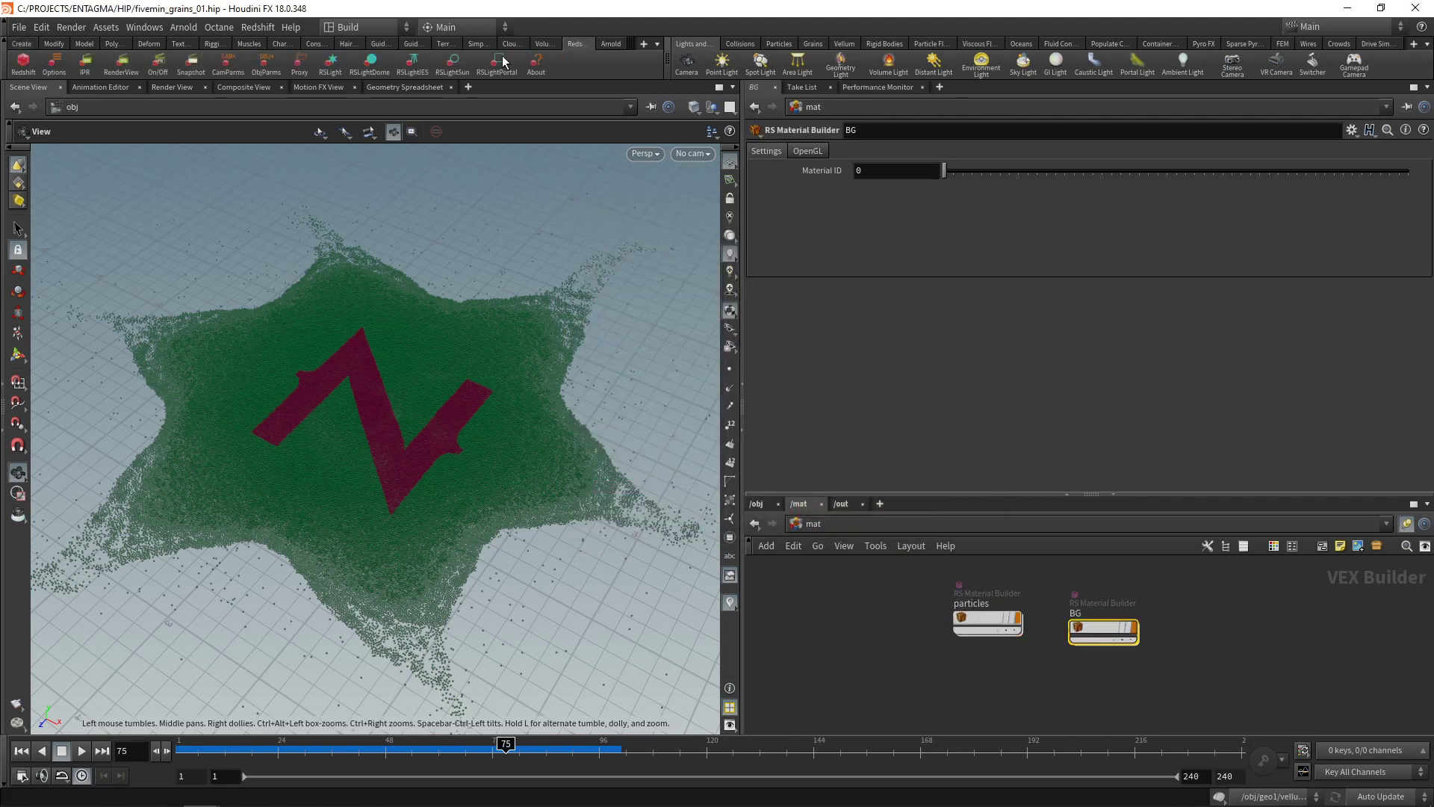
click(28, 64)
click(841, 503)
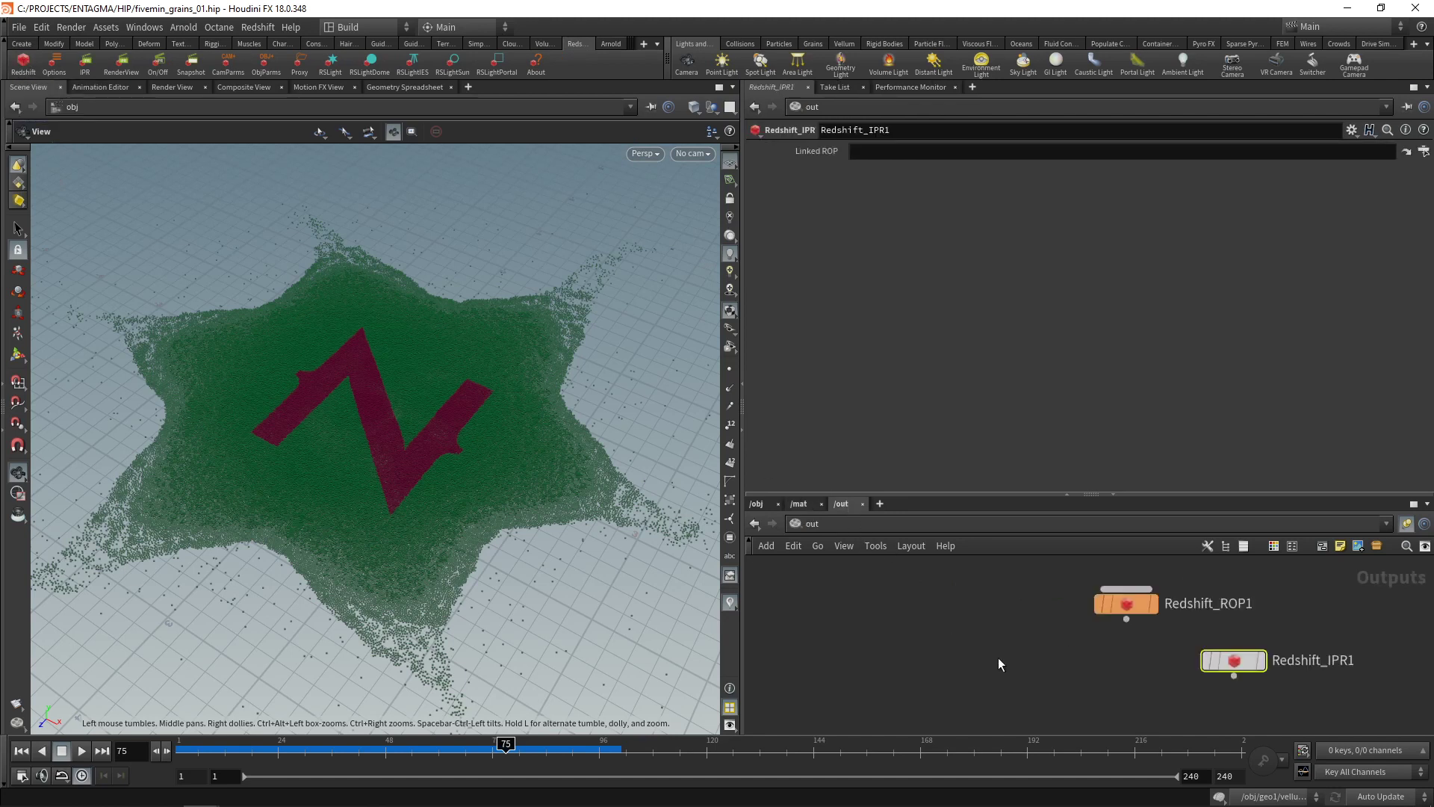
drag(951, 675, 1040, 598)
mouse_move(1028, 643)
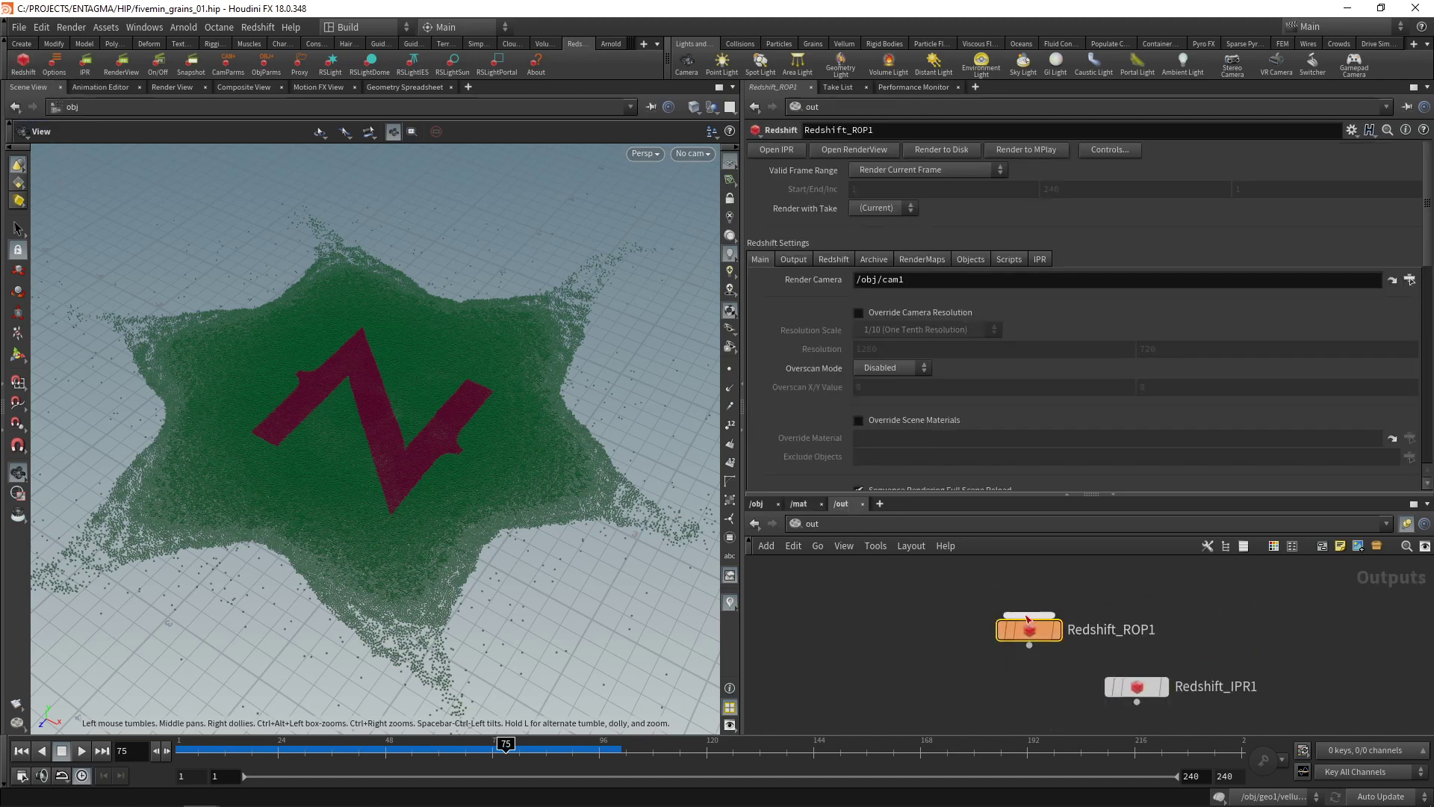
Step: Set both the primary and secondary GI engines of Redshift_ROP1 to Brute Force
click(836, 259)
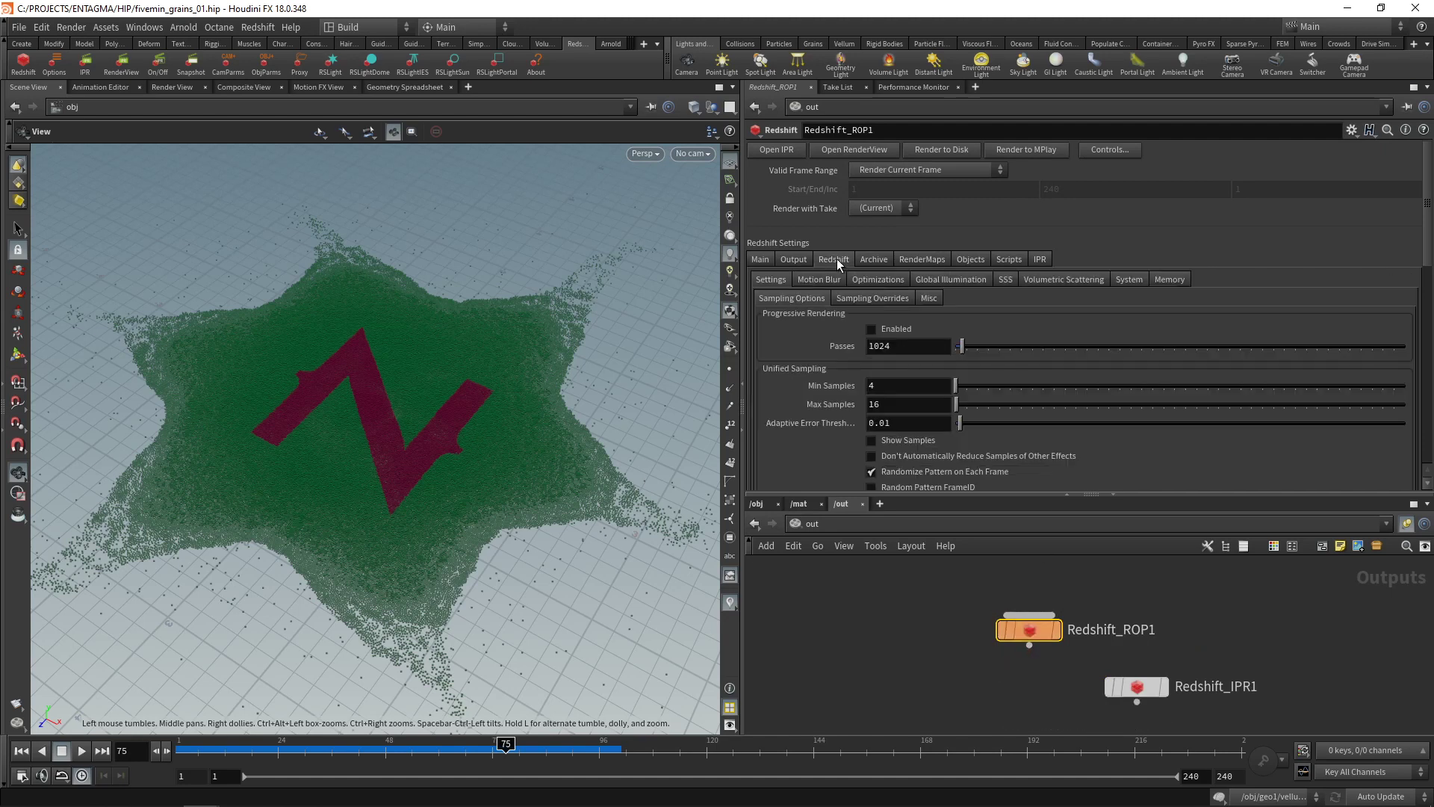
click(937, 279)
click(893, 319)
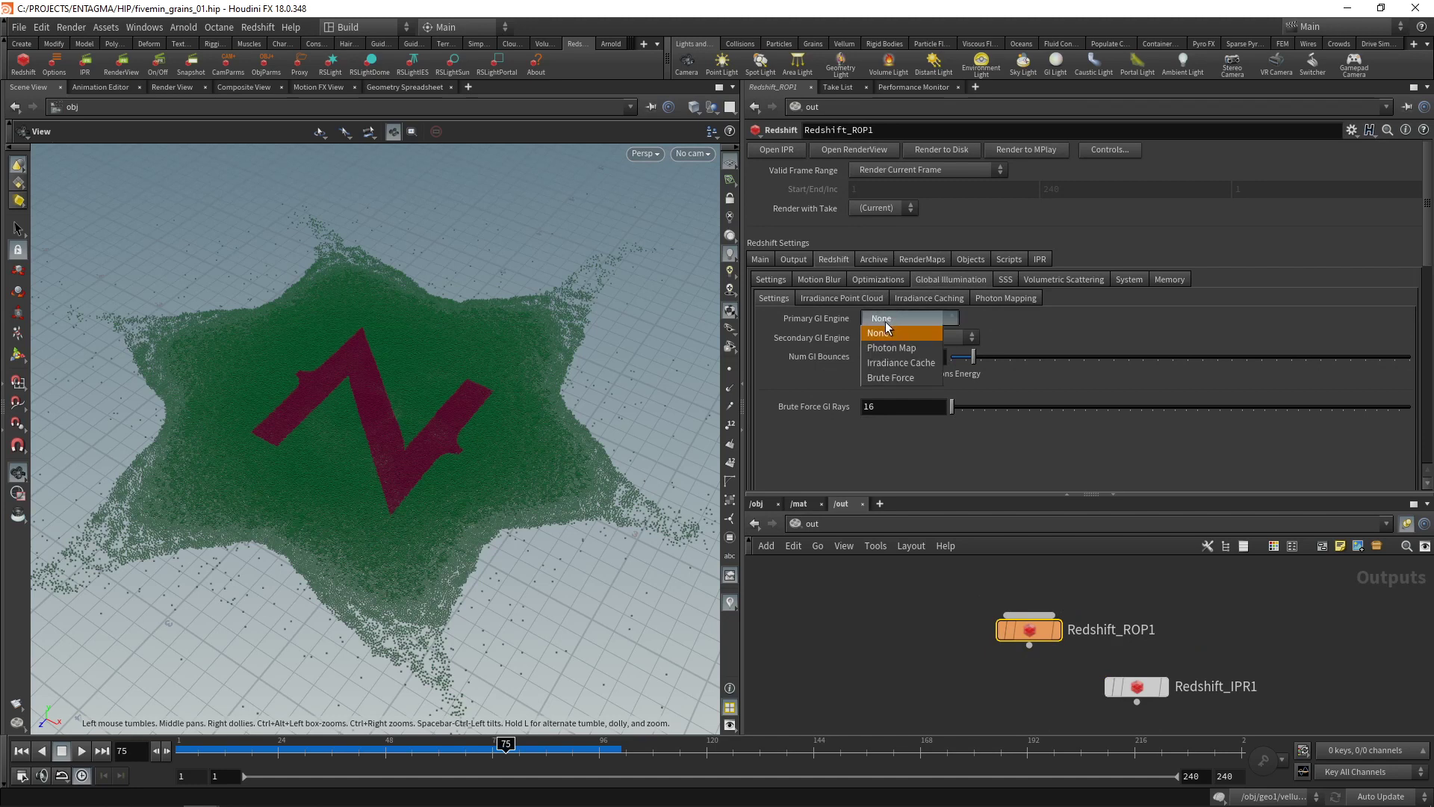
click(896, 378)
click(899, 339)
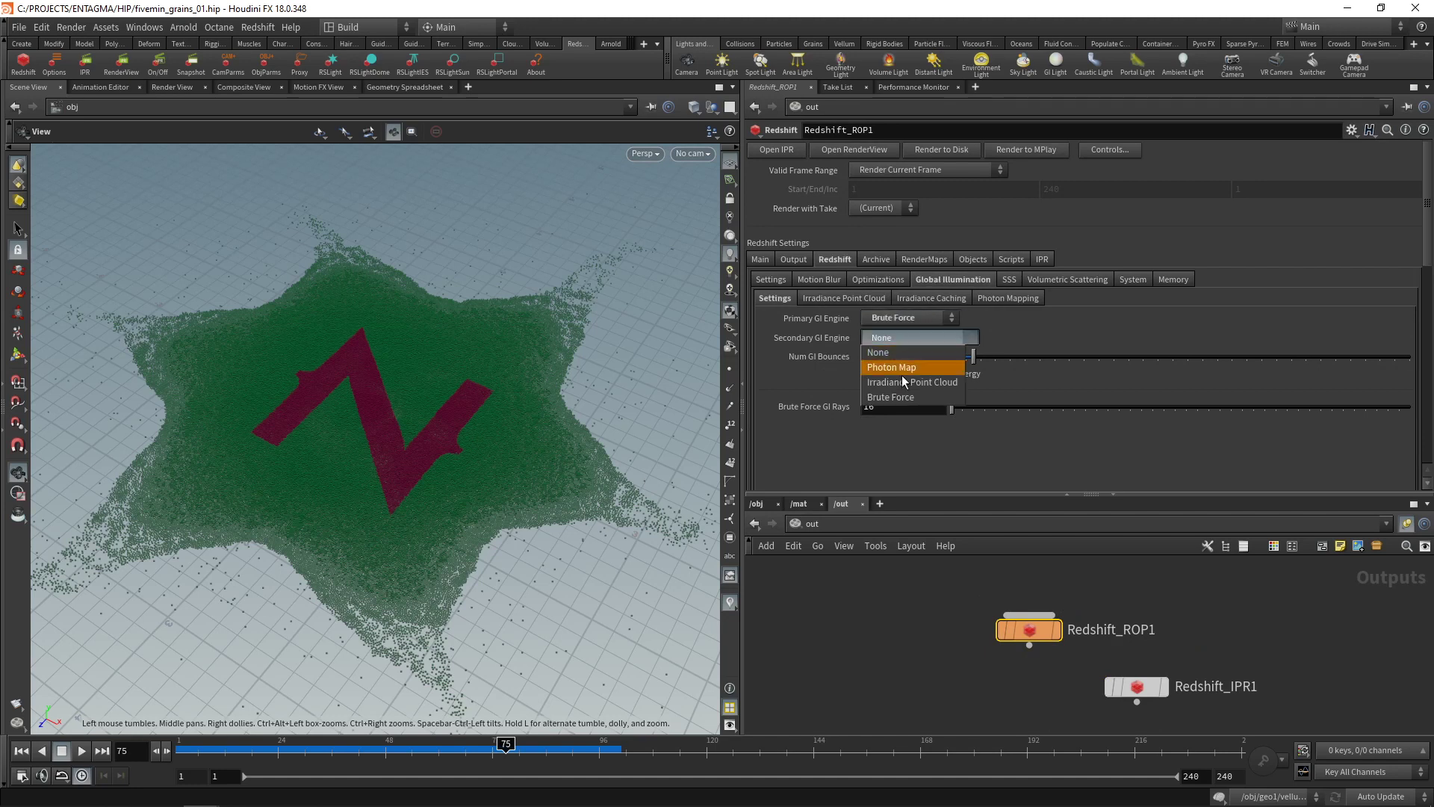
click(904, 396)
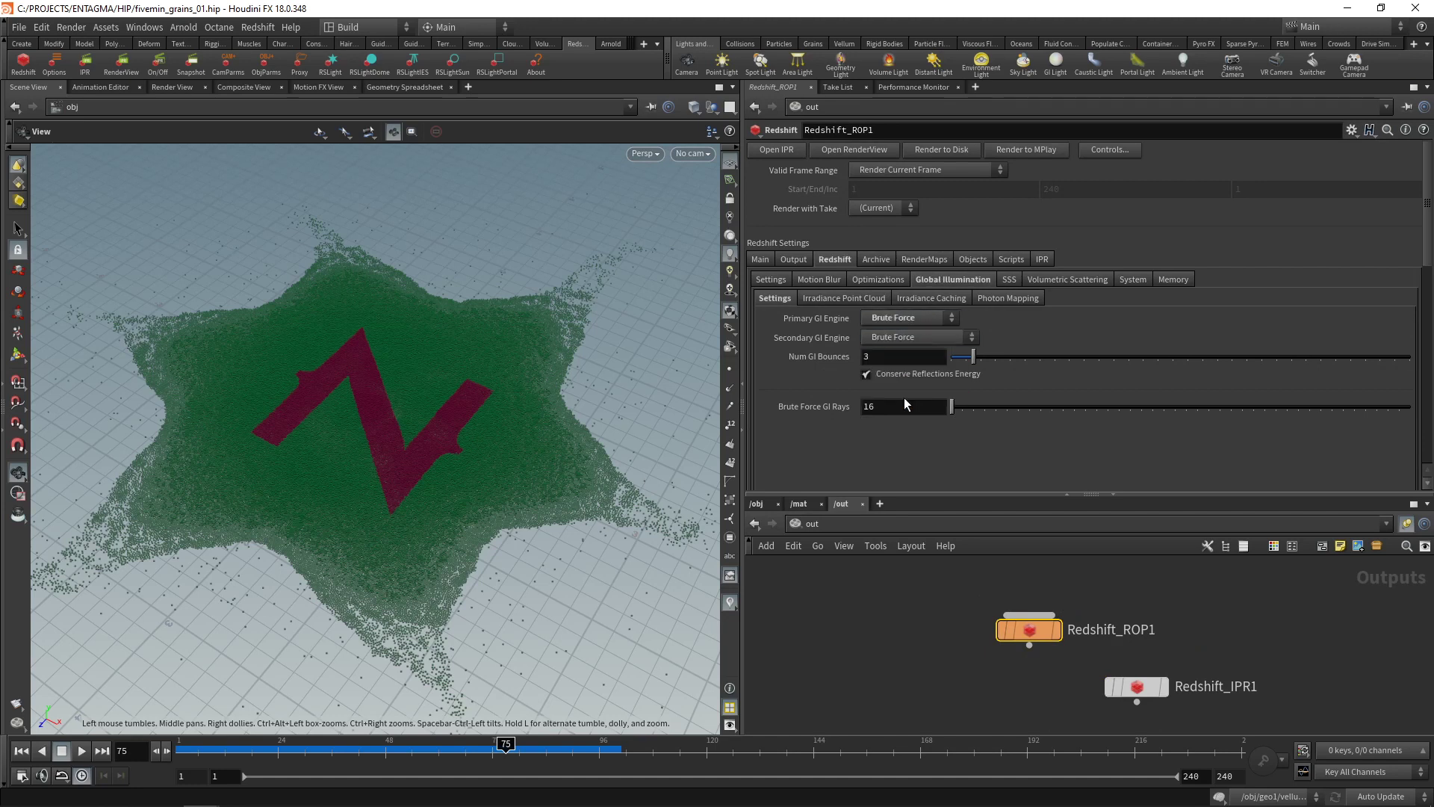
Step: Add a Redshift dome light at object level and load Barce_Rooftop_C_3k.hdr as its dome map
click(759, 504)
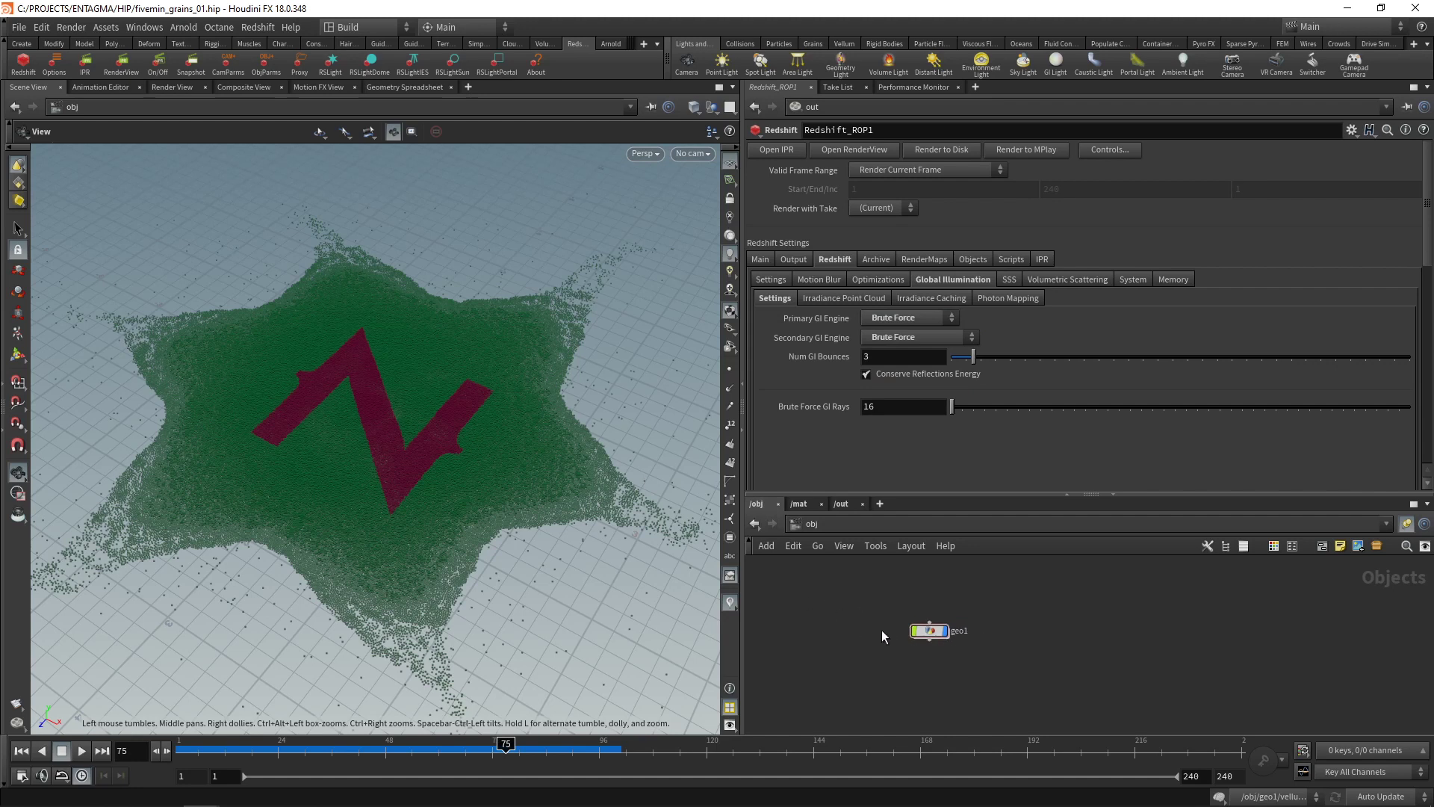
click(377, 67)
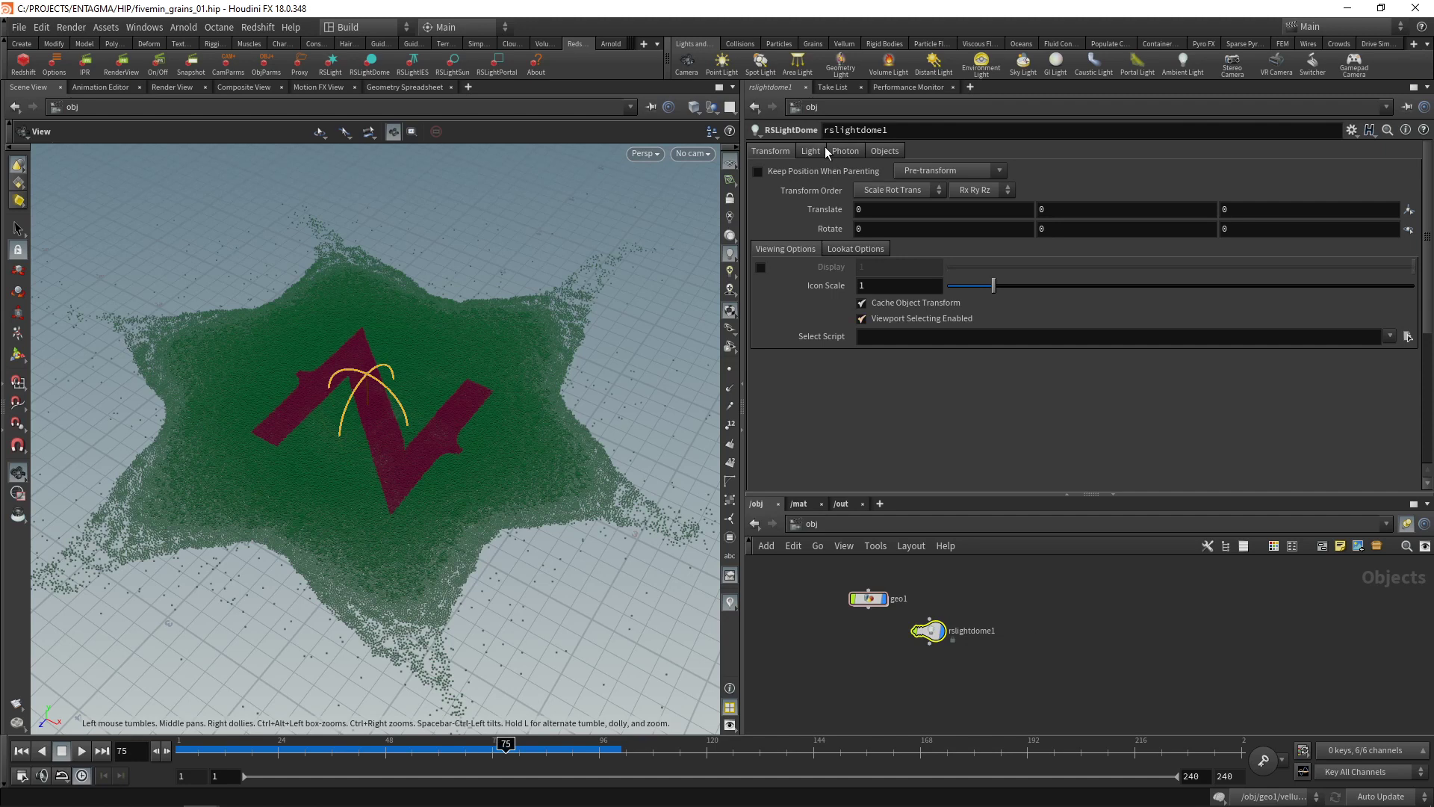
click(810, 152)
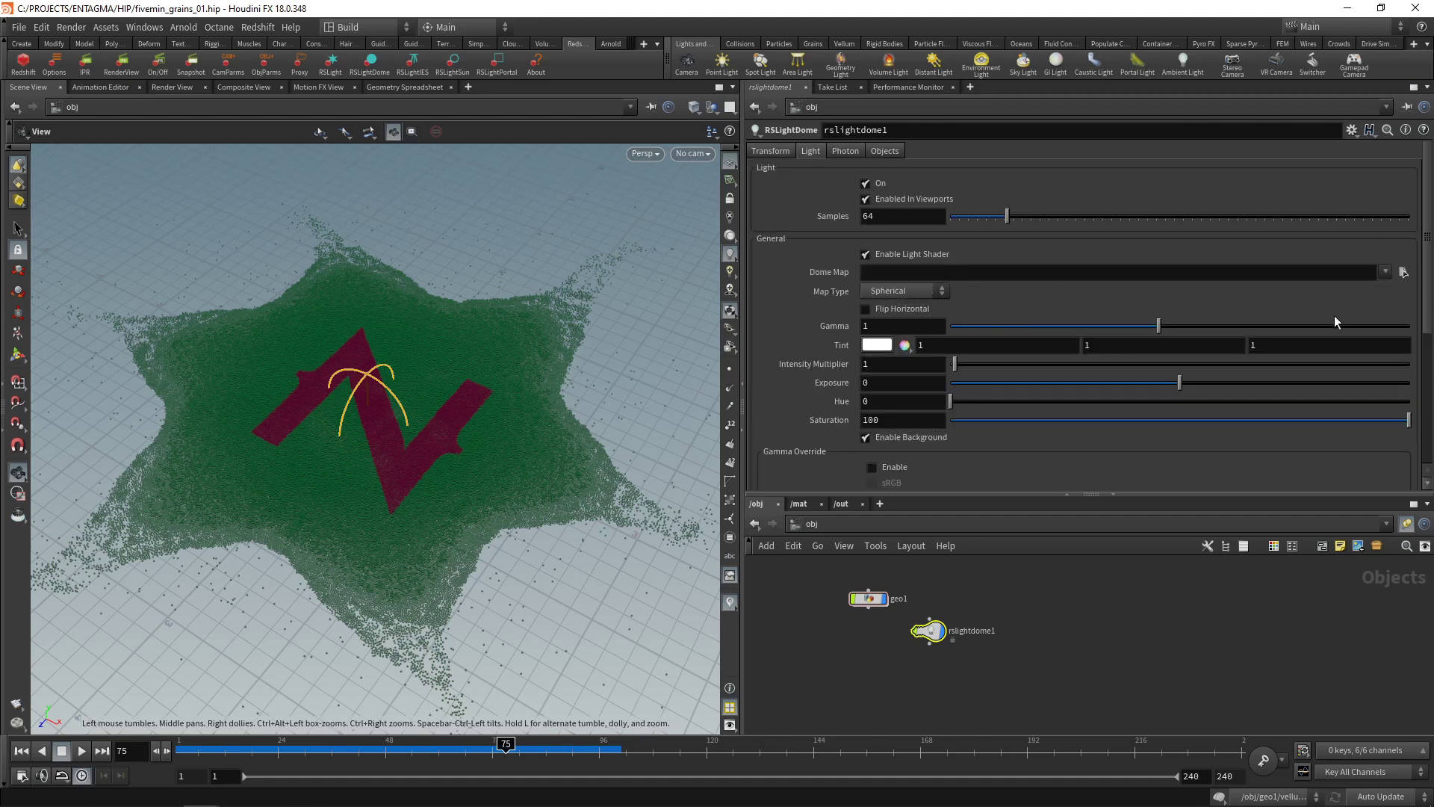
click(1386, 273)
click(1398, 288)
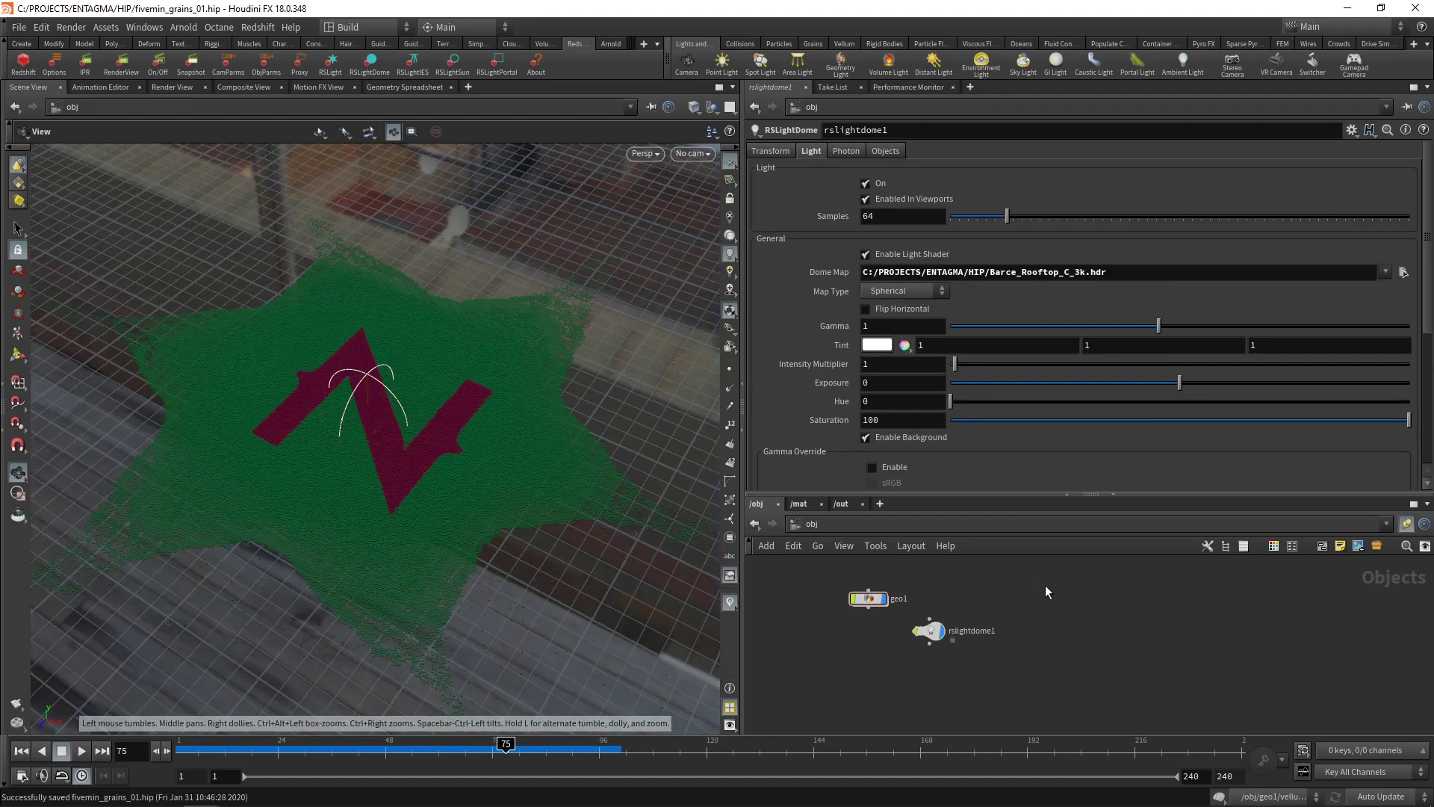
Step: Add a grid object to the scene and set its uniform scale to 5
middle_drag(846, 650, 895, 664)
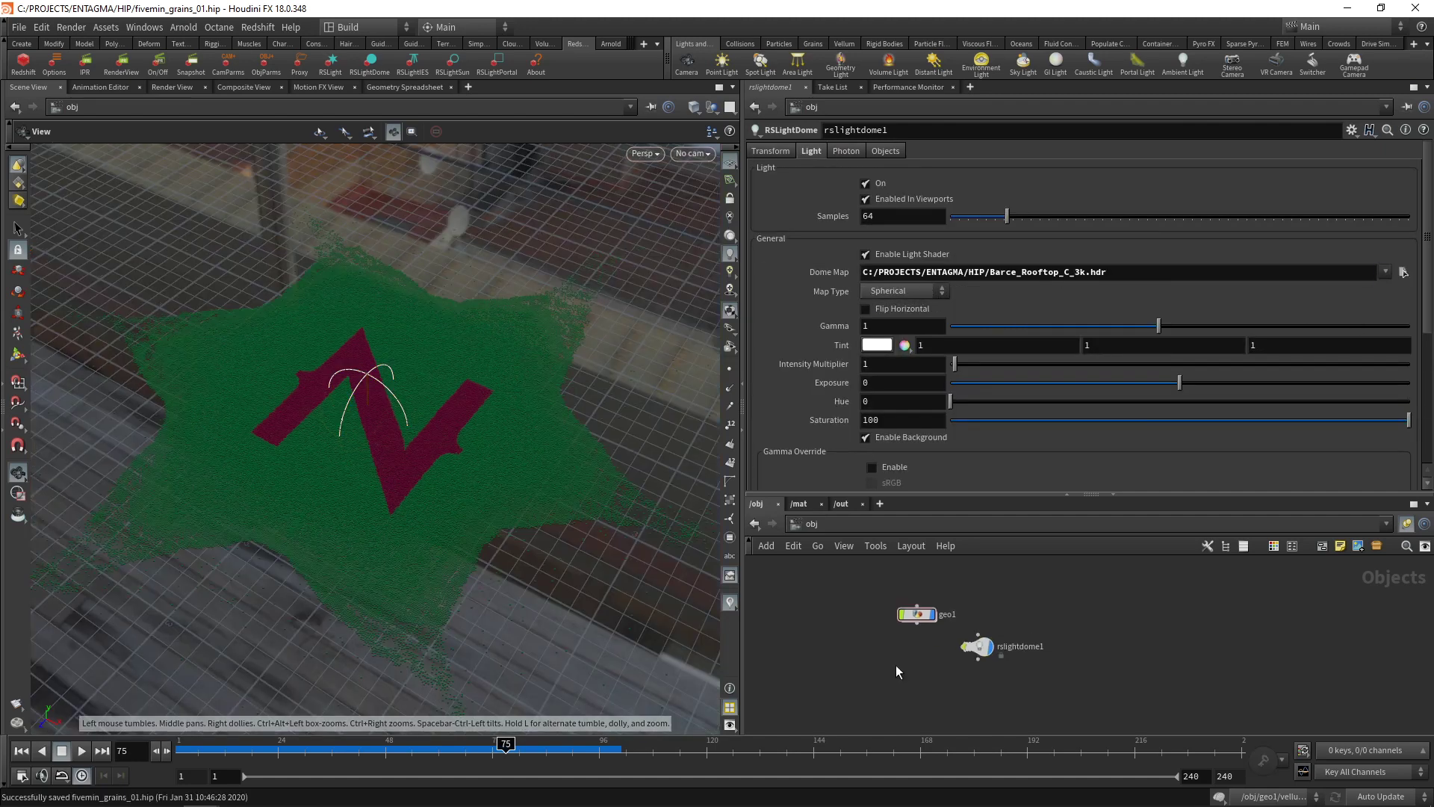
key(Tab)
text(grid)
key(Return)
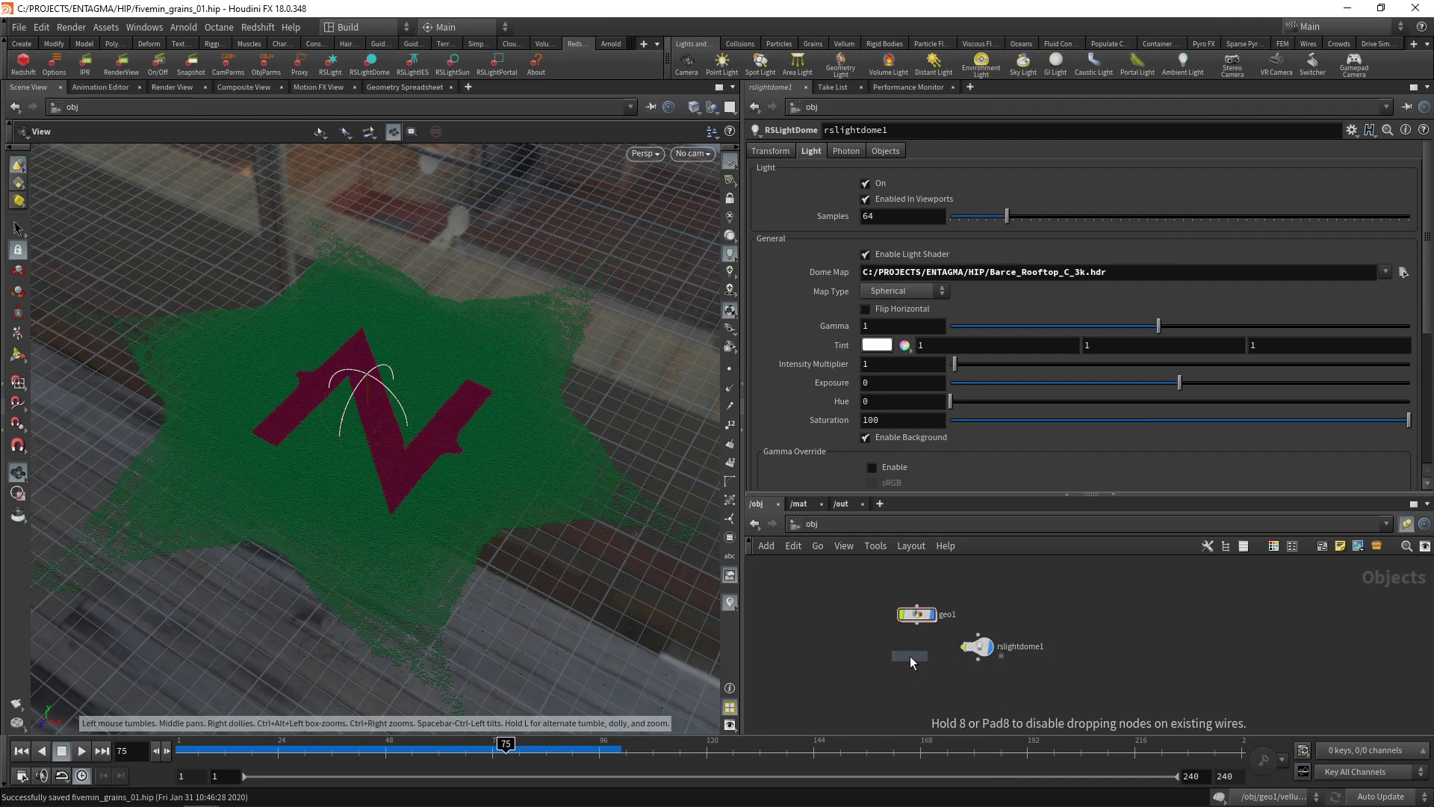
click(910, 656)
double_click(874, 288)
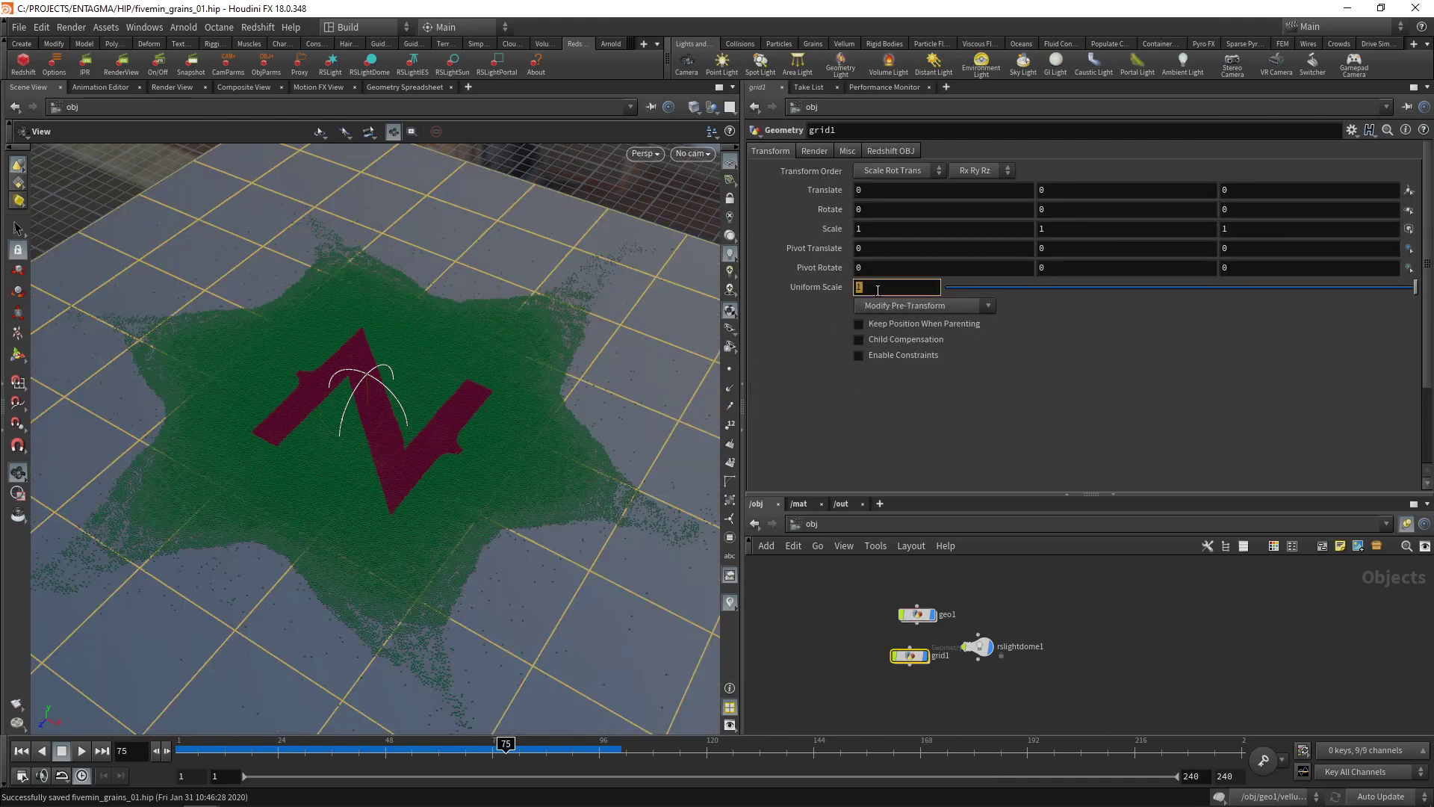
text(5)
key(Return)
Step: Inside the grid object, append a UV Texture node to the grid and return to object level
double_click(909, 656)
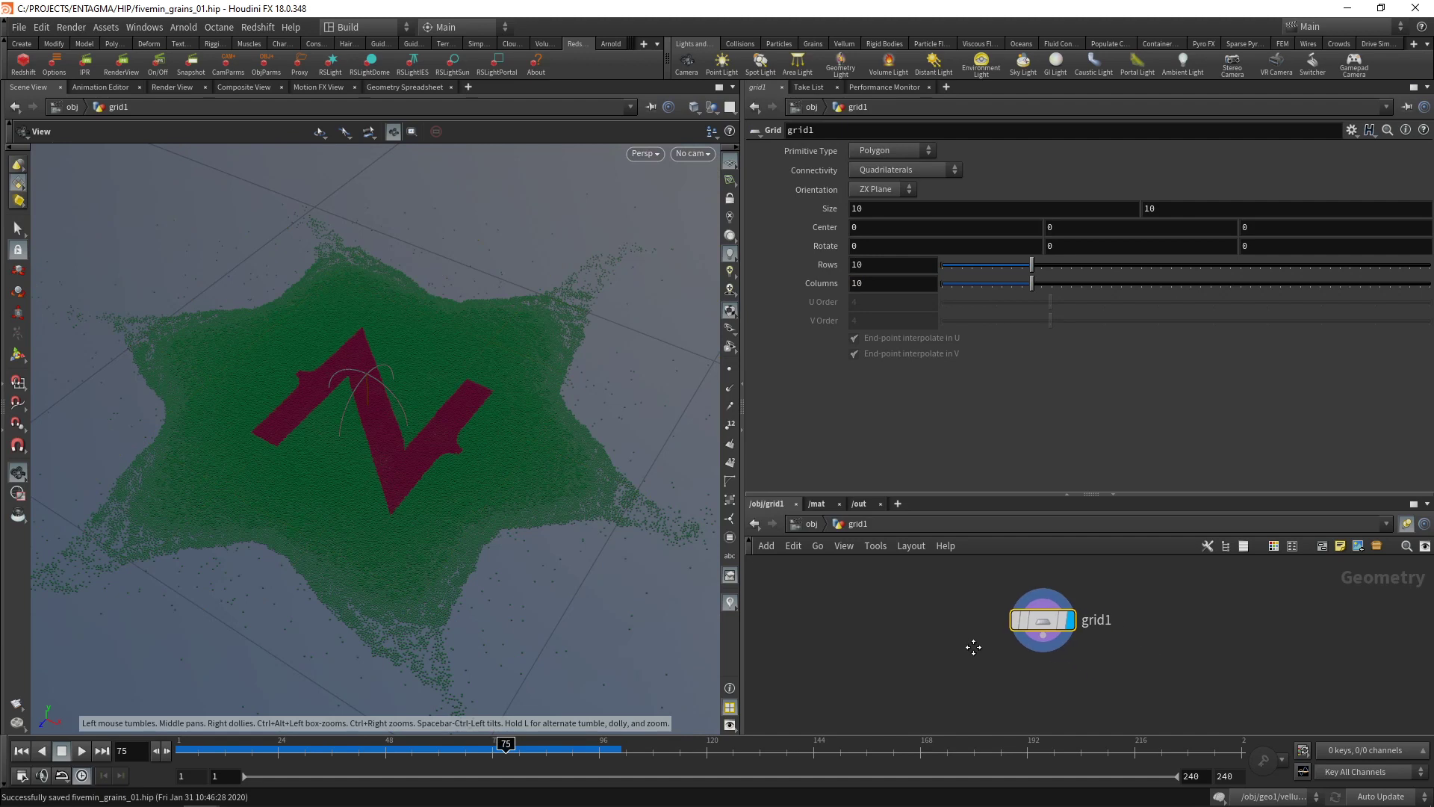
key(Tab)
text(uvtex)
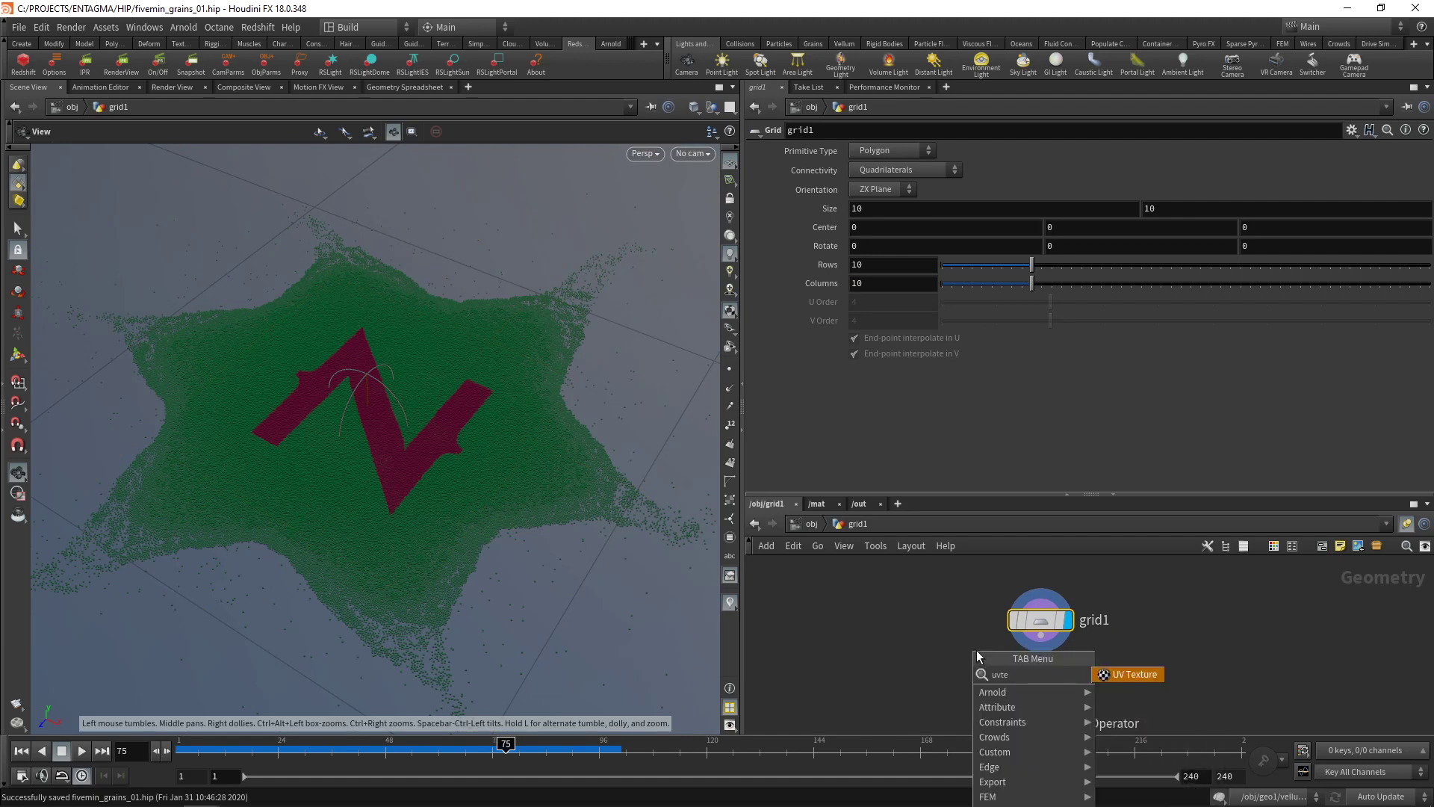
key(Return)
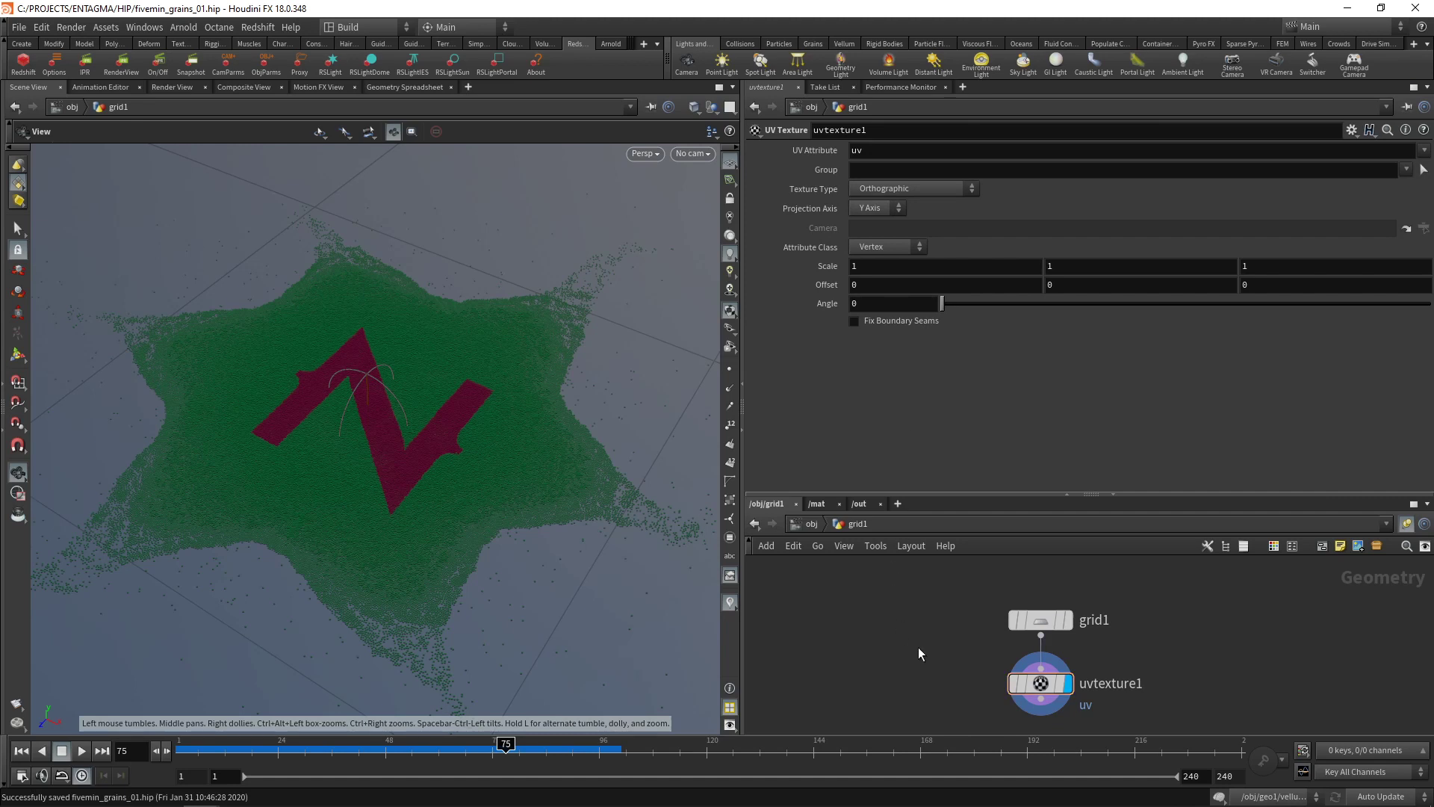
key(u)
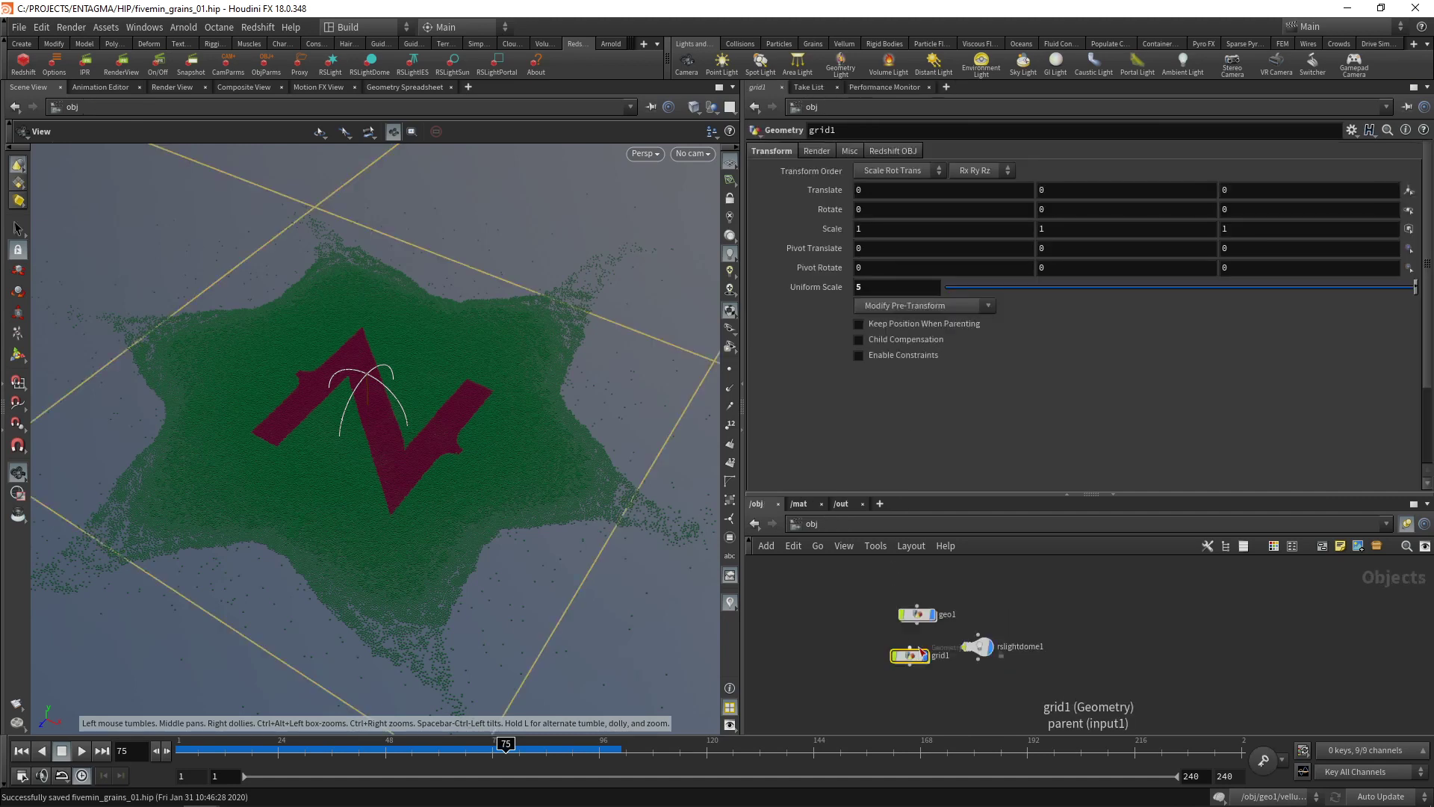
Step: Create a camera from the current view, lock it to the view, and reframe the grains at a translation of about 3.9, 5.9, 6.2
ctrl+click(686, 63)
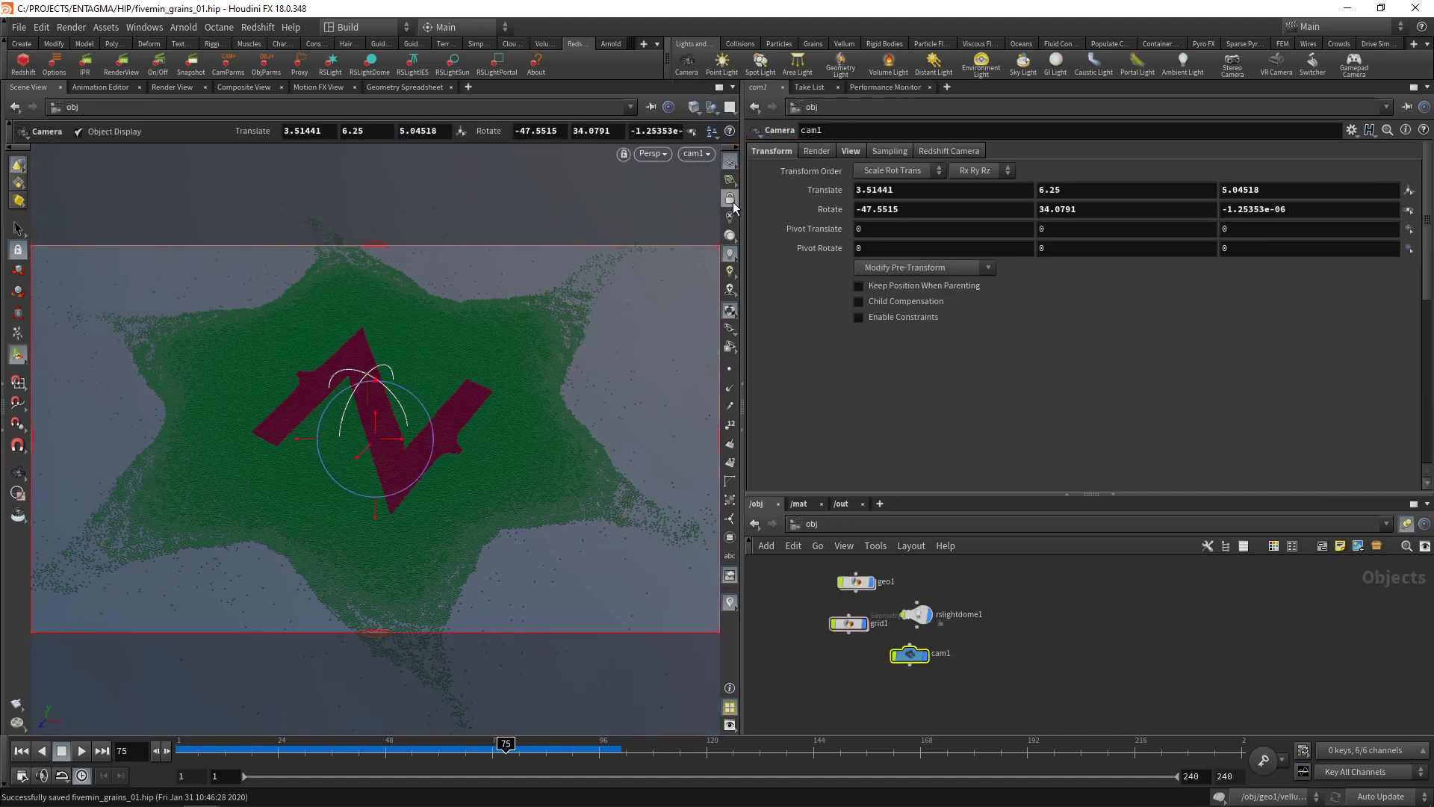
click(730, 202)
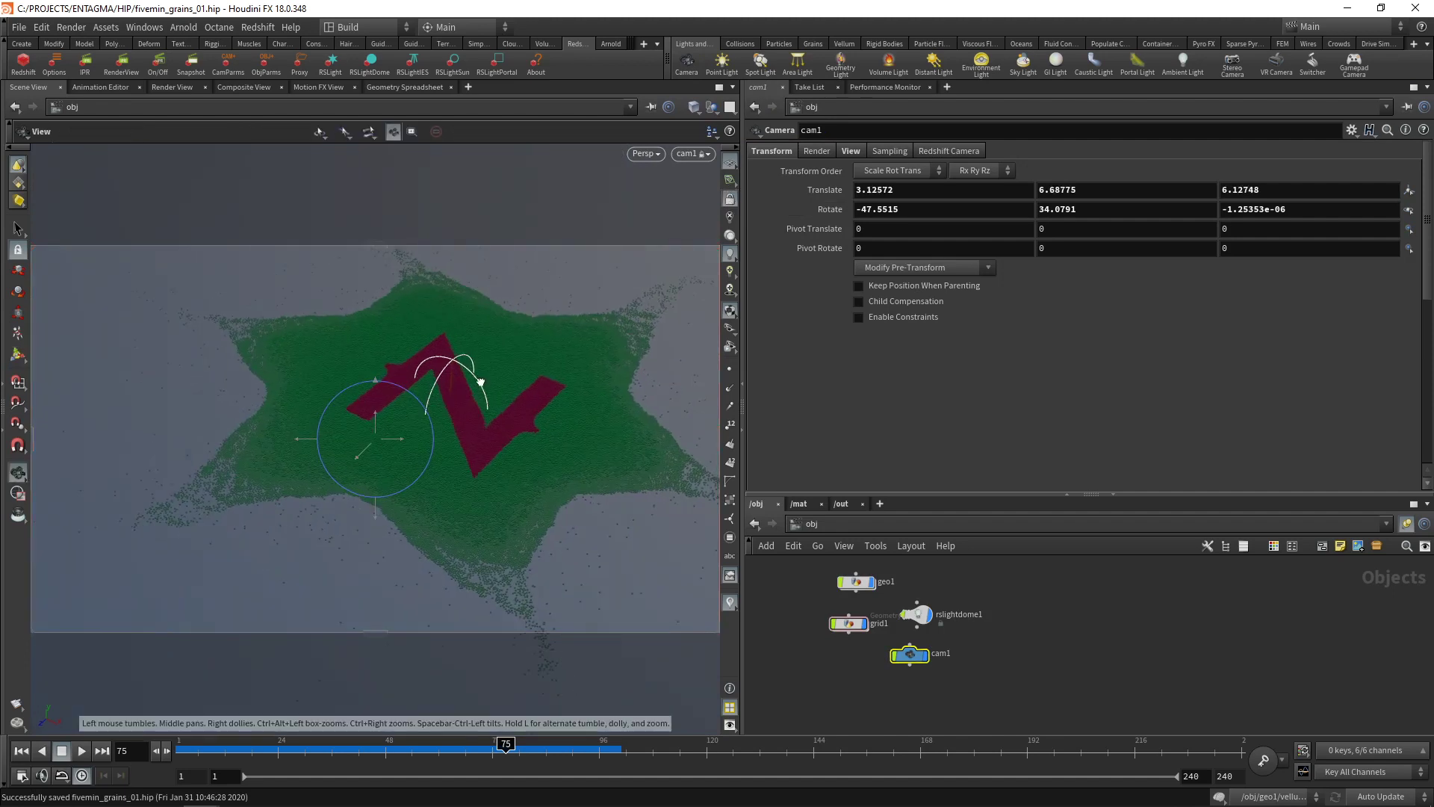
right_drag(478, 383, 528, 396)
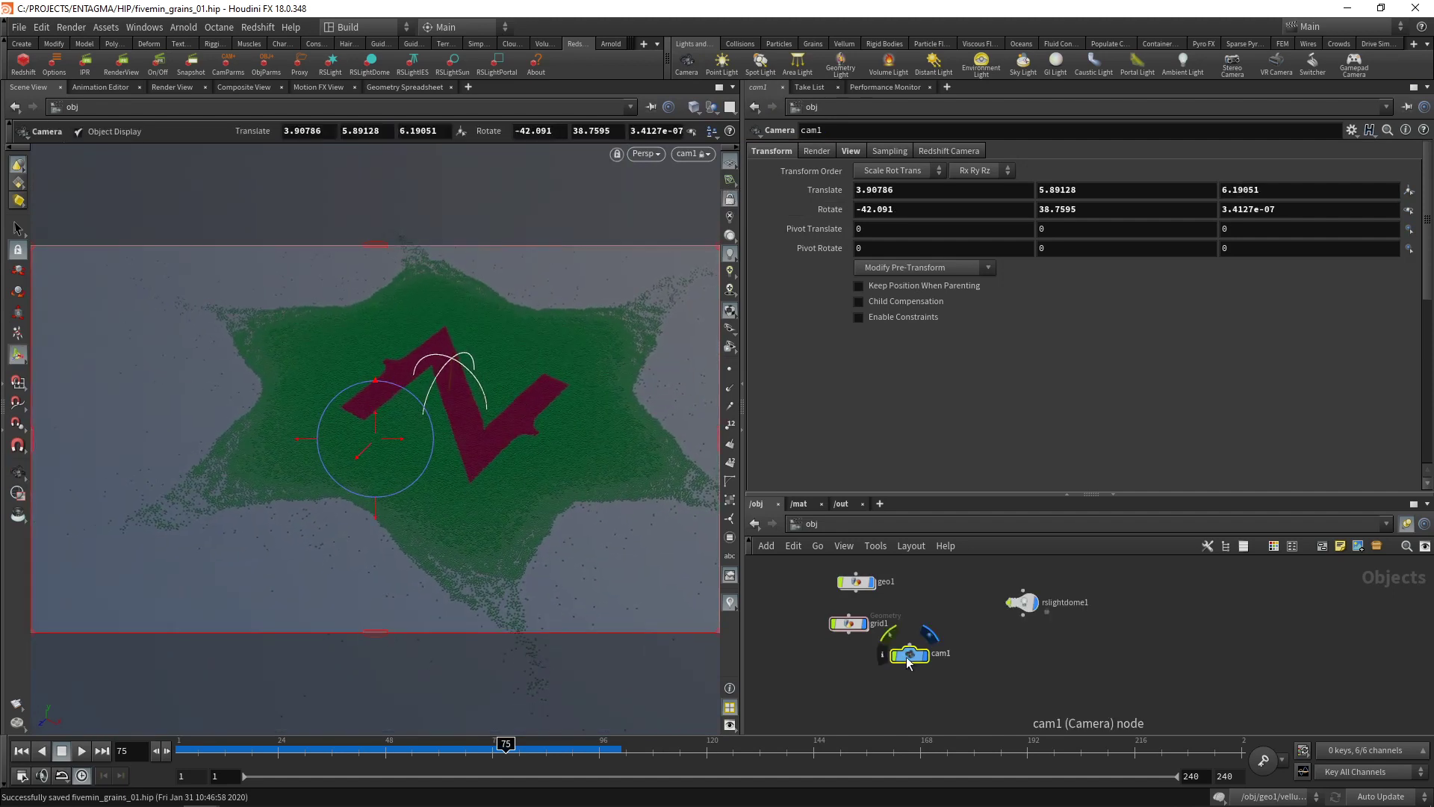
drag(818, 663, 870, 577)
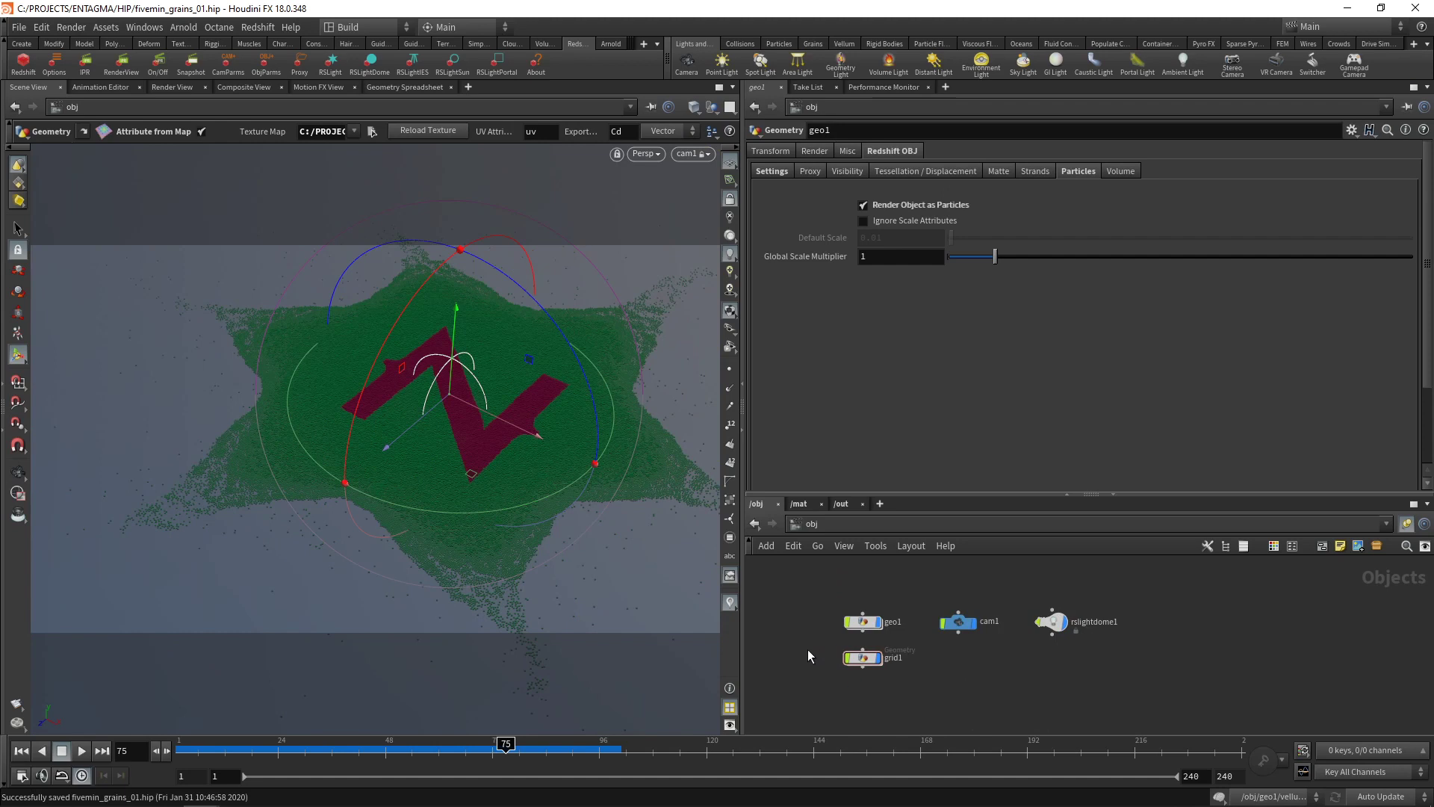
Step: Assign the BG material to the grid1 object
click(861, 657)
click(816, 150)
click(1407, 171)
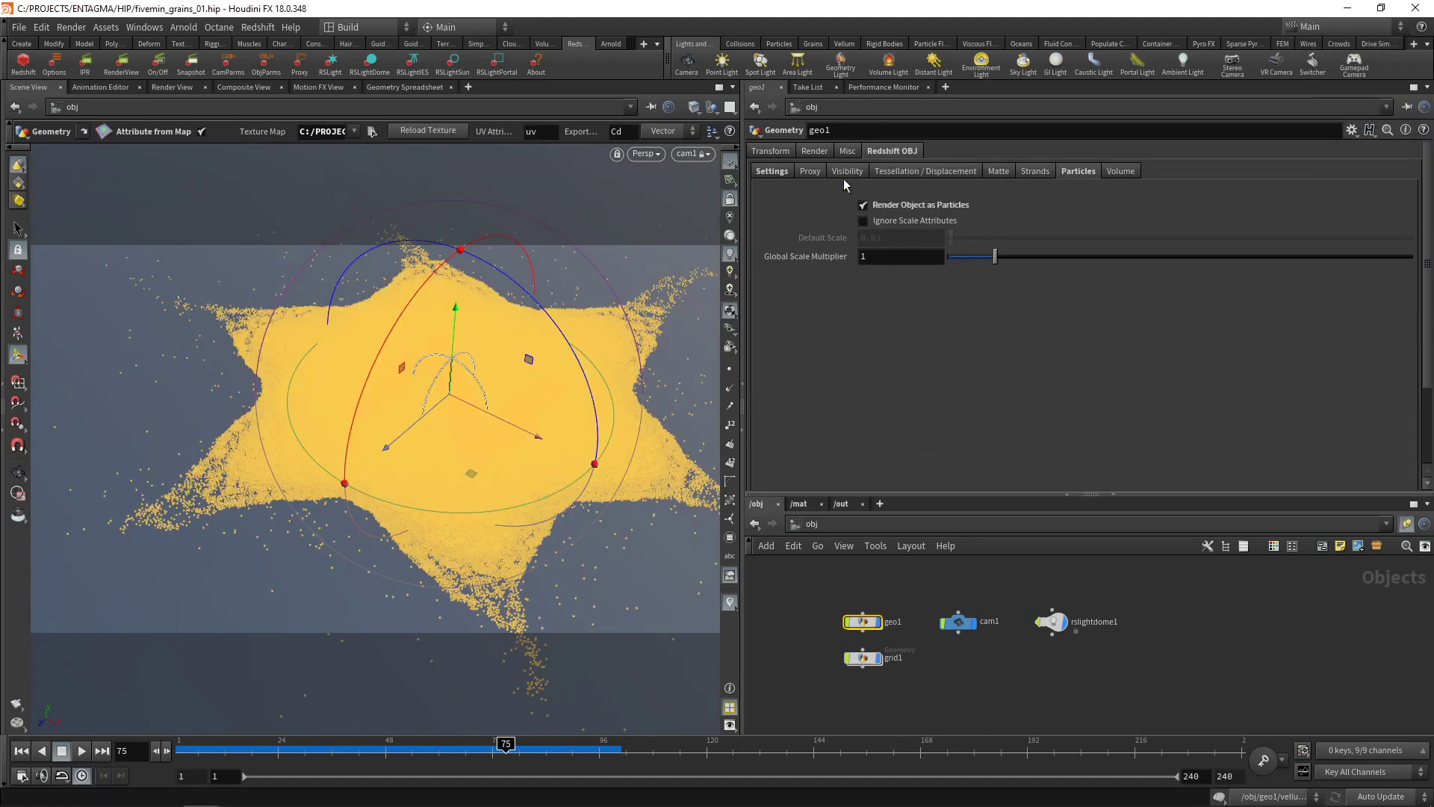
Step: Assign the /mat/particles material to the geo1 object
click(812, 151)
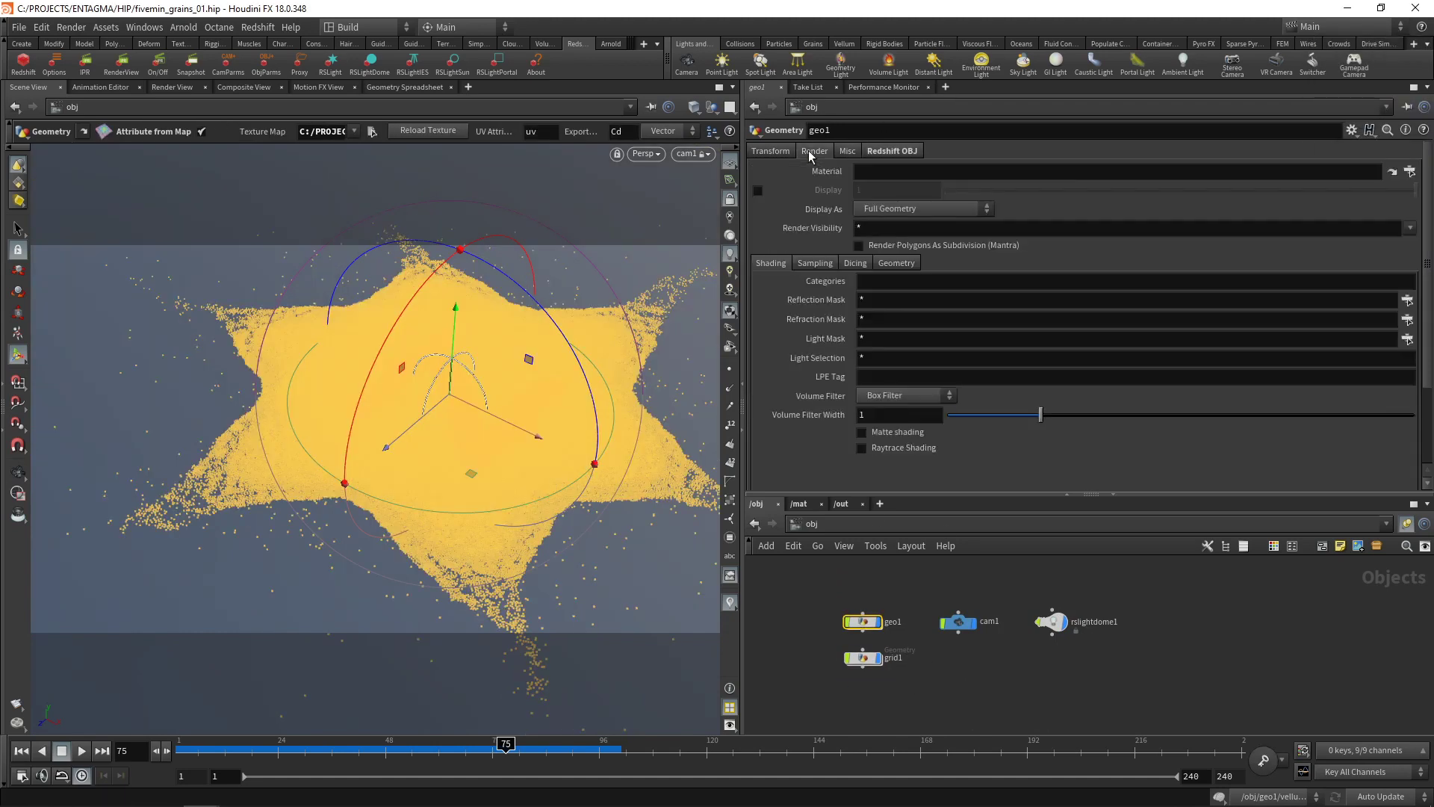
click(1408, 171)
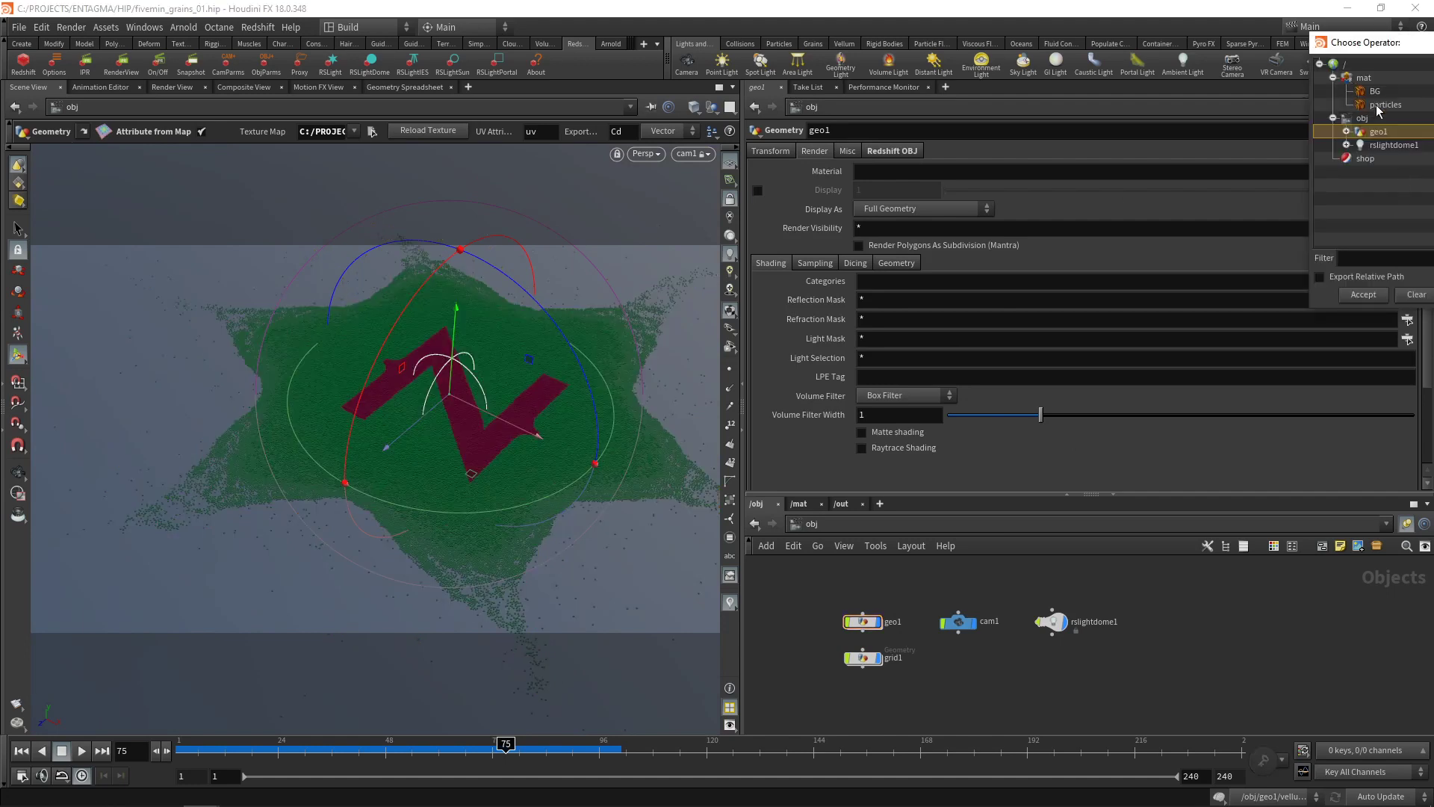
double_click(1376, 104)
Step: Save the scene and render a preview of the current frame in the Redshift Render View, closing it when checked
click(1173, 658)
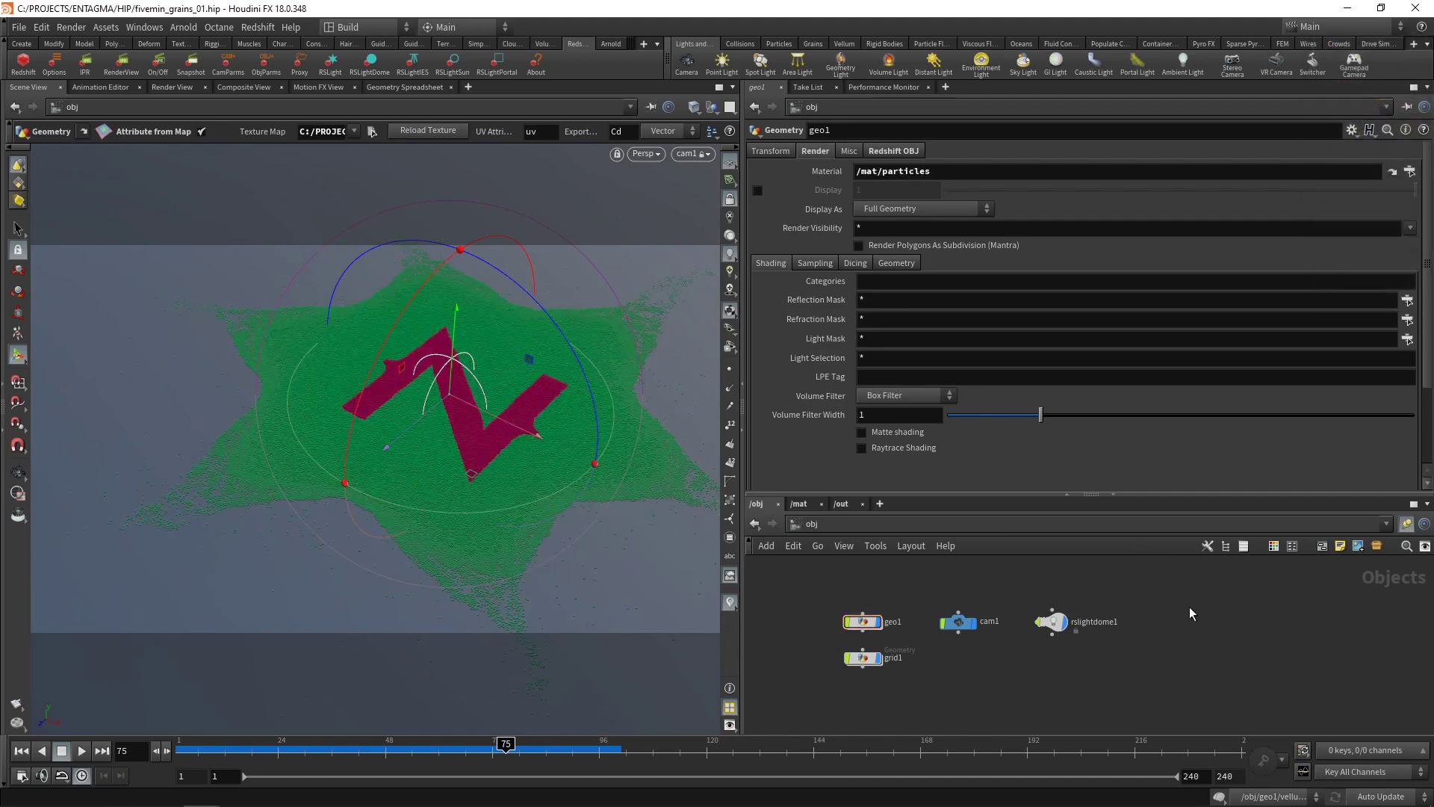
key(ctrl+s)
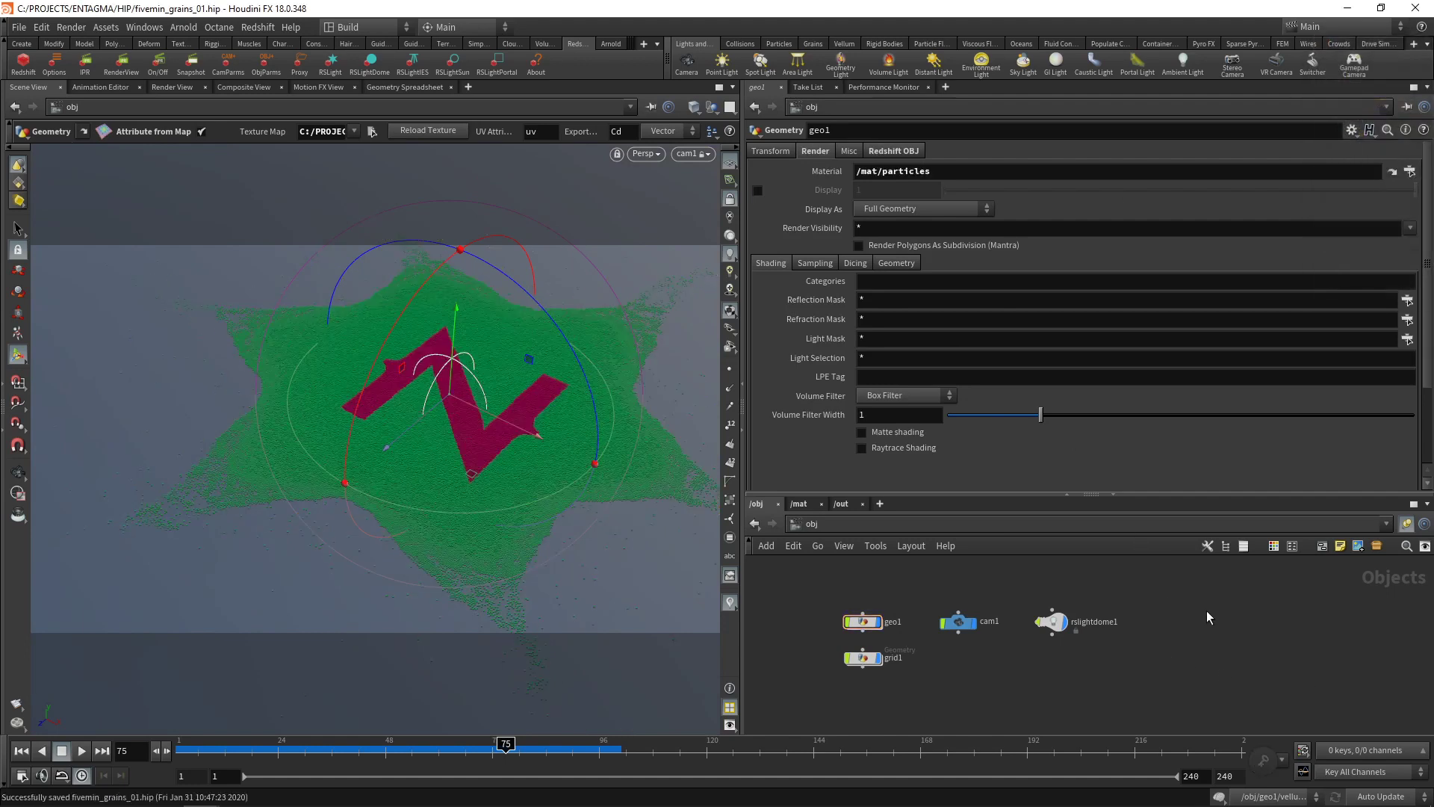
click(130, 68)
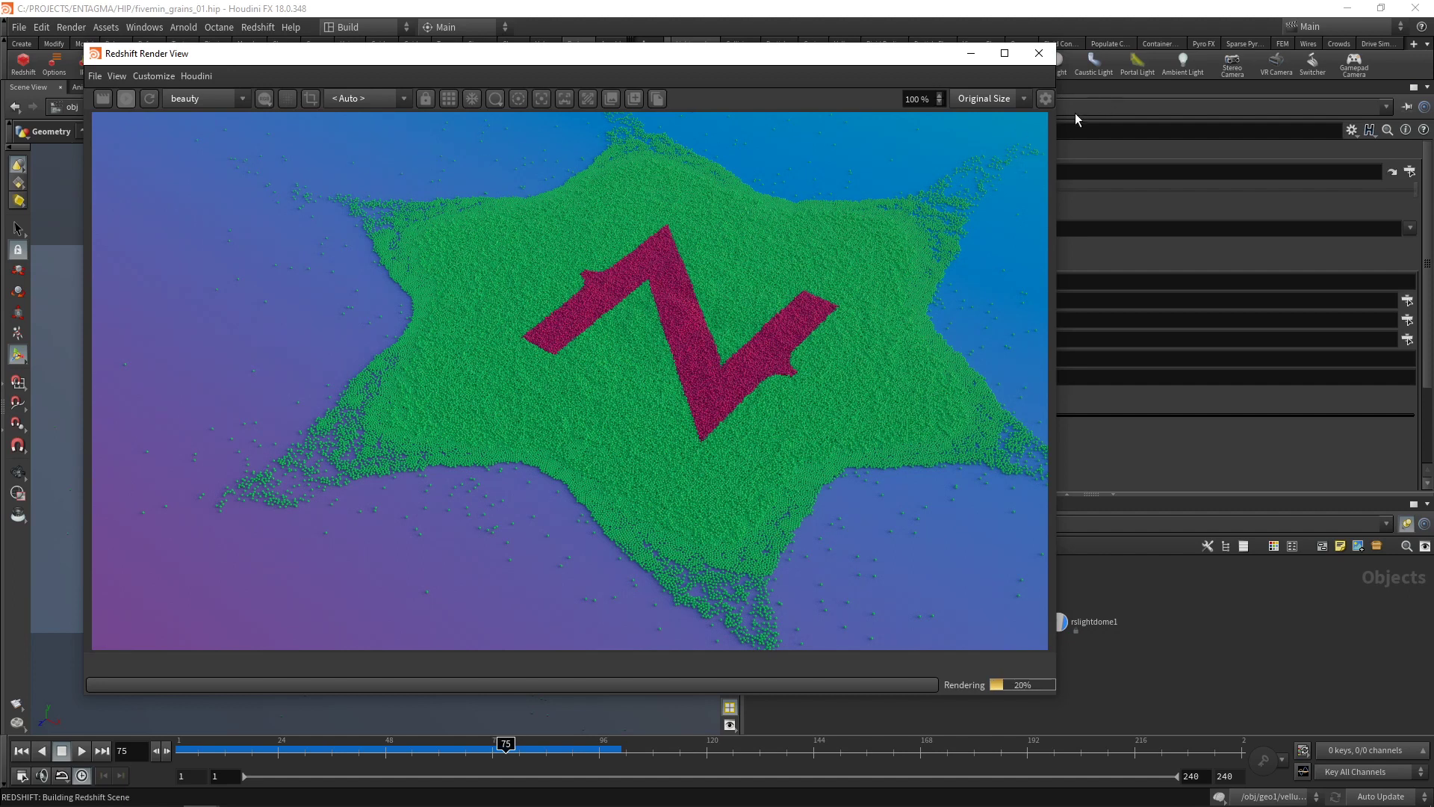
click(1040, 54)
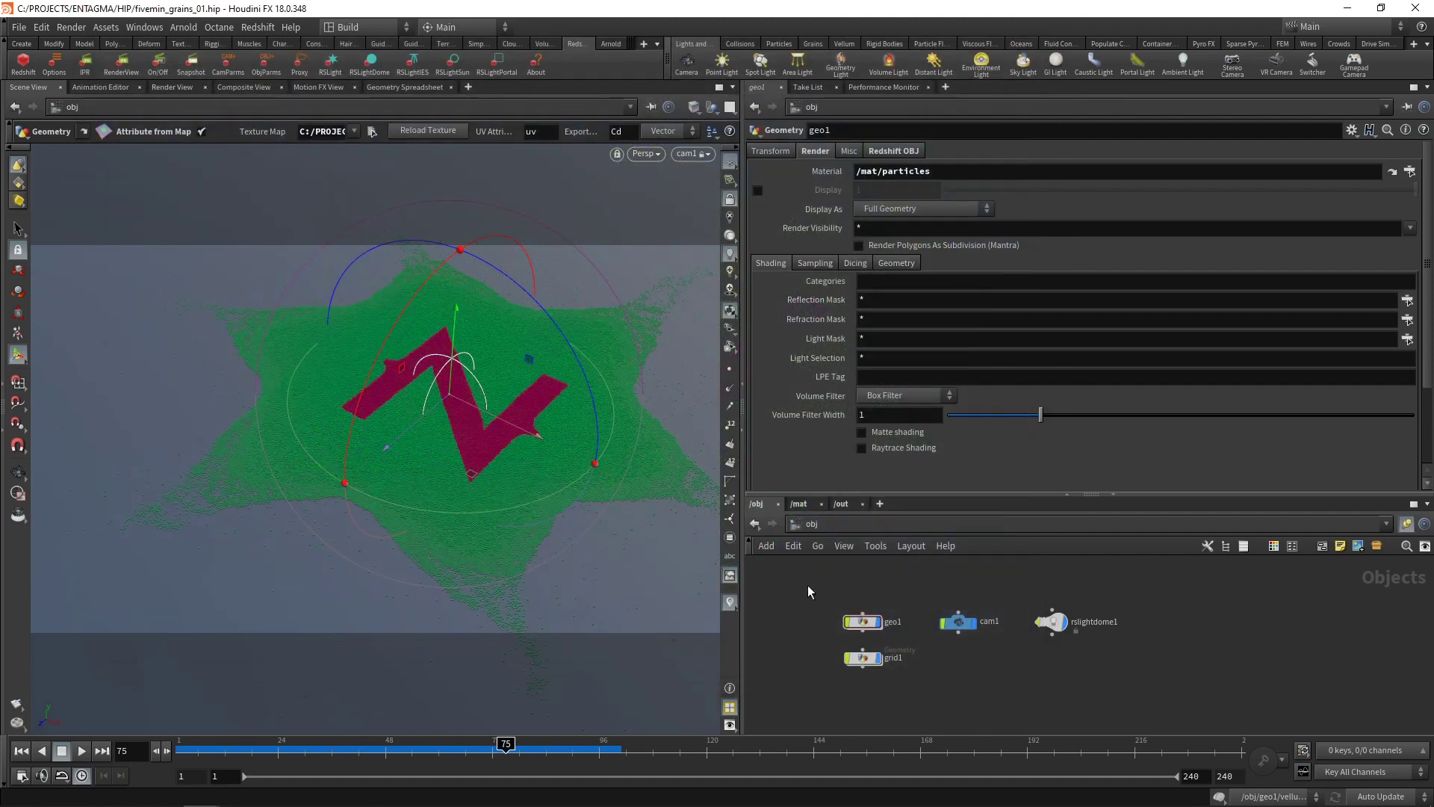
Step: Set Redshift_ROP1's common file prefix to $HIP/render/$HIPNAME/$HIPNAME.$OS.$F4.exr so frames go into a subfolder named after the scene
click(842, 503)
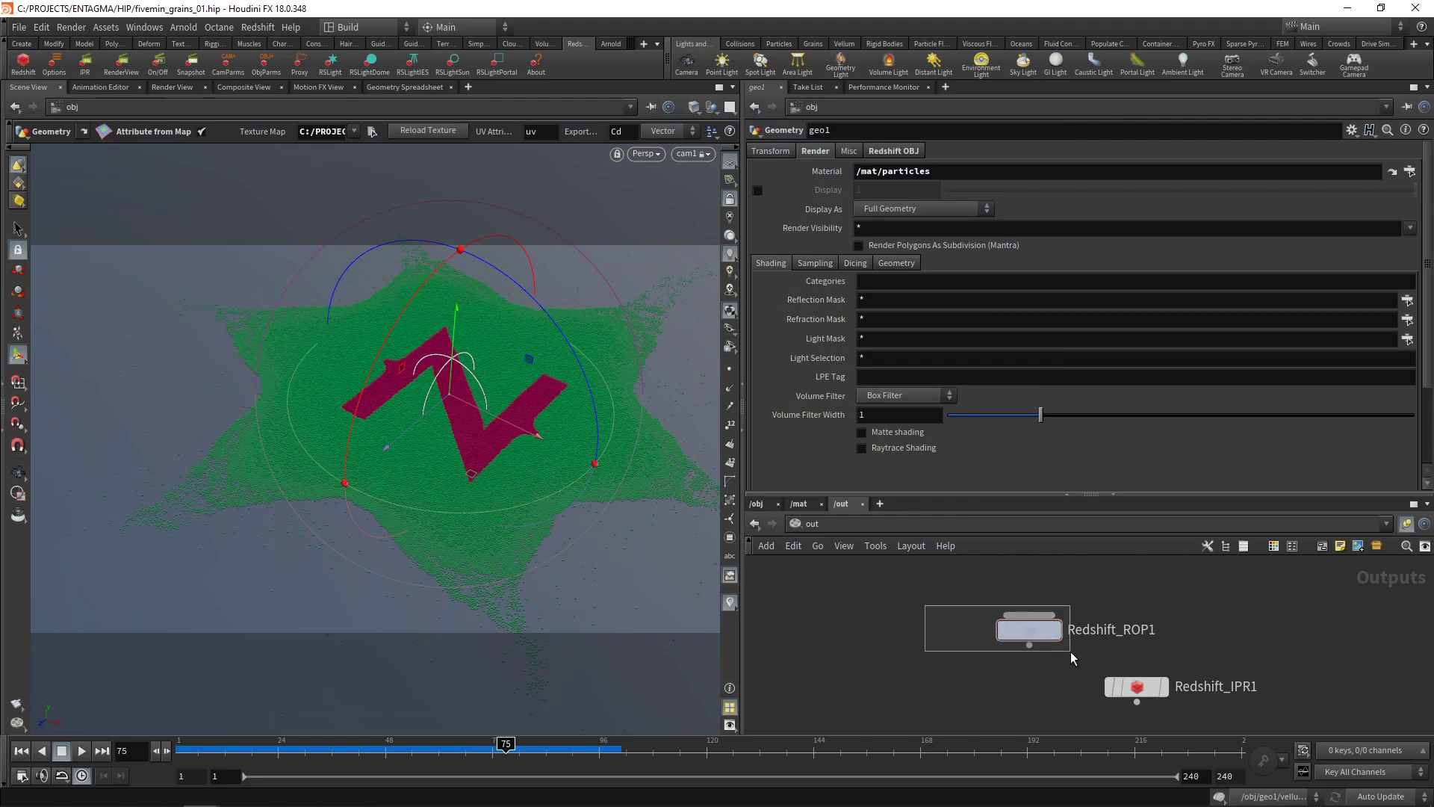
drag(1070, 652, 1069, 649)
click(793, 259)
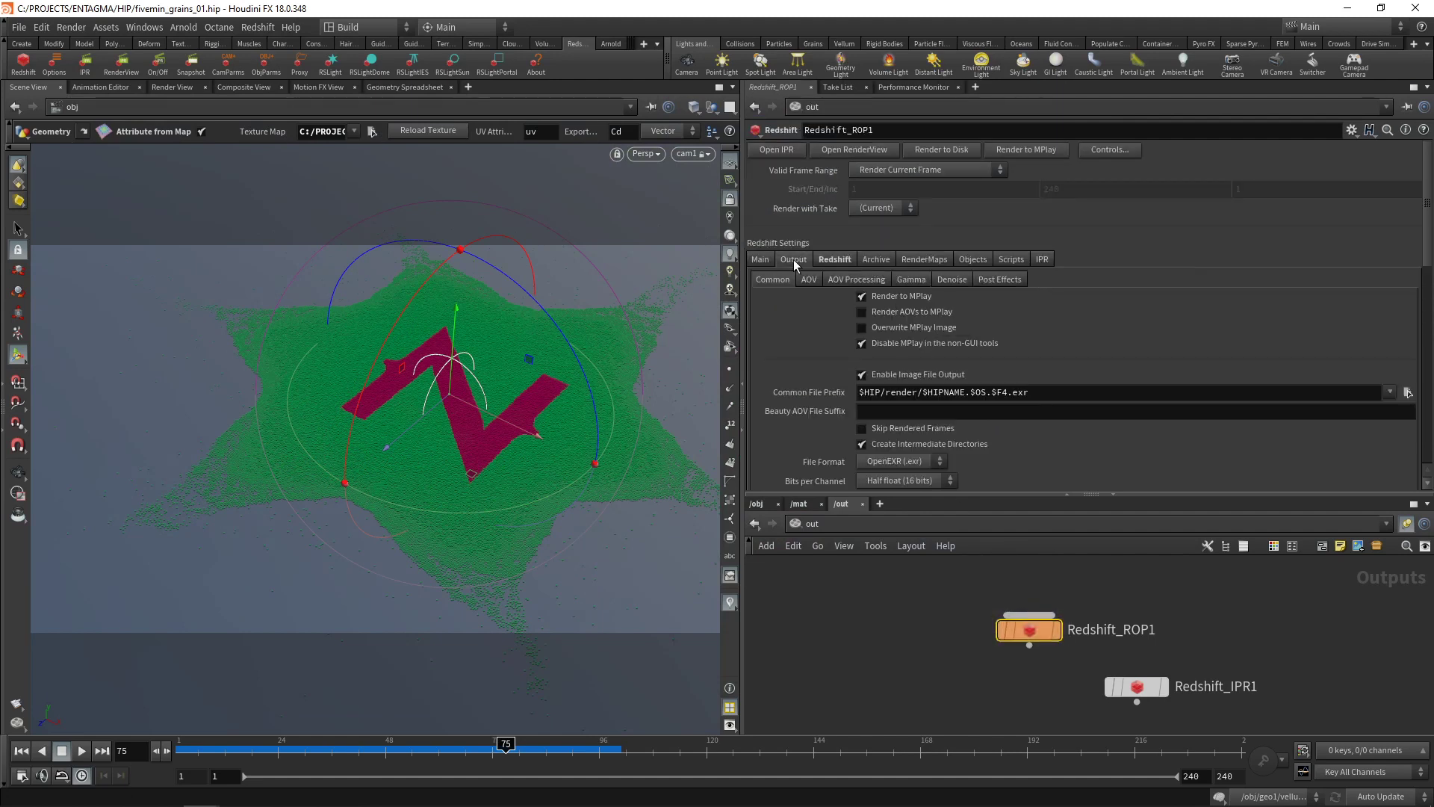
click(1045, 394)
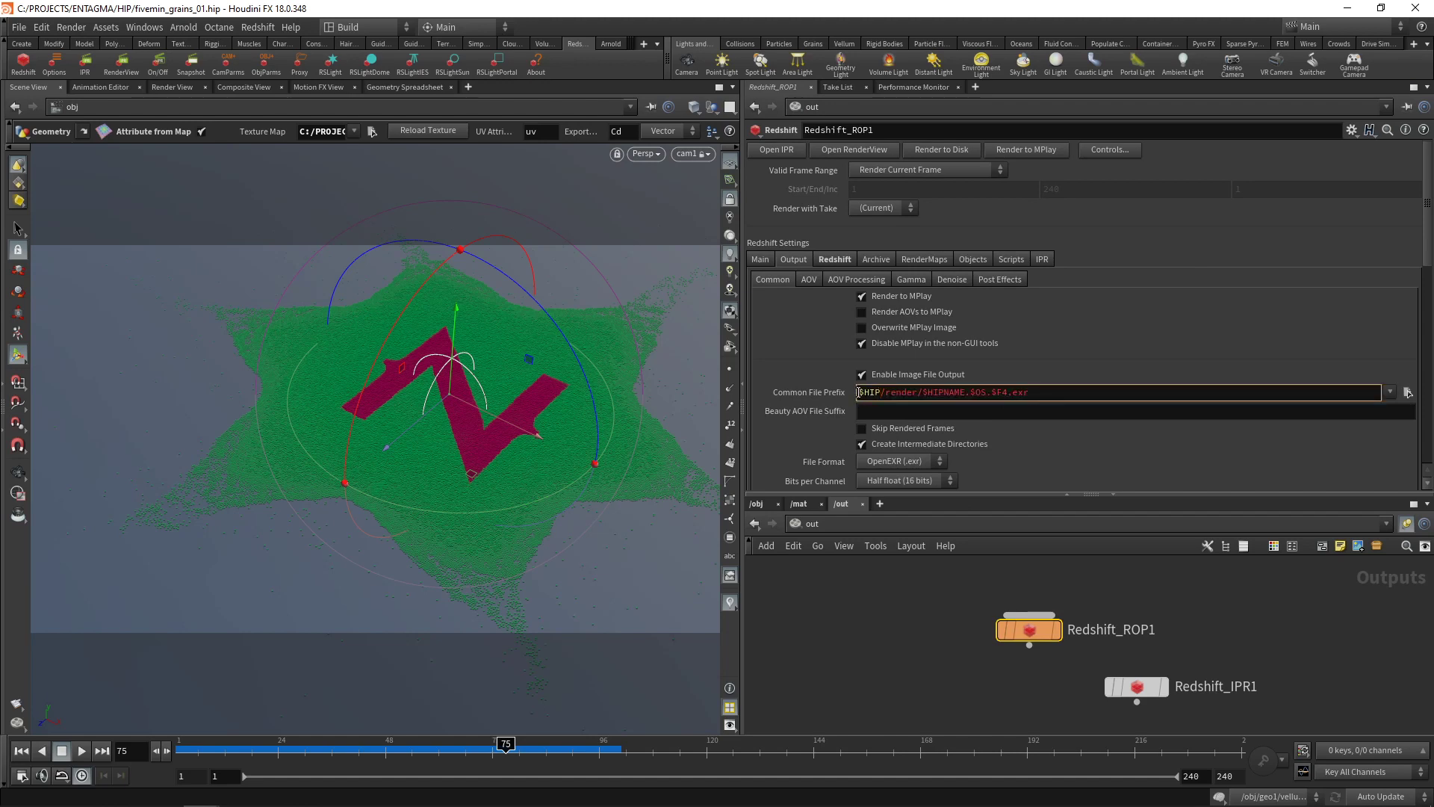
drag(859, 394, 881, 394)
click(894, 394)
drag(966, 393, 918, 394)
key(ctrl+c)
key(Right)
key(ctrl+v)
key(Return)
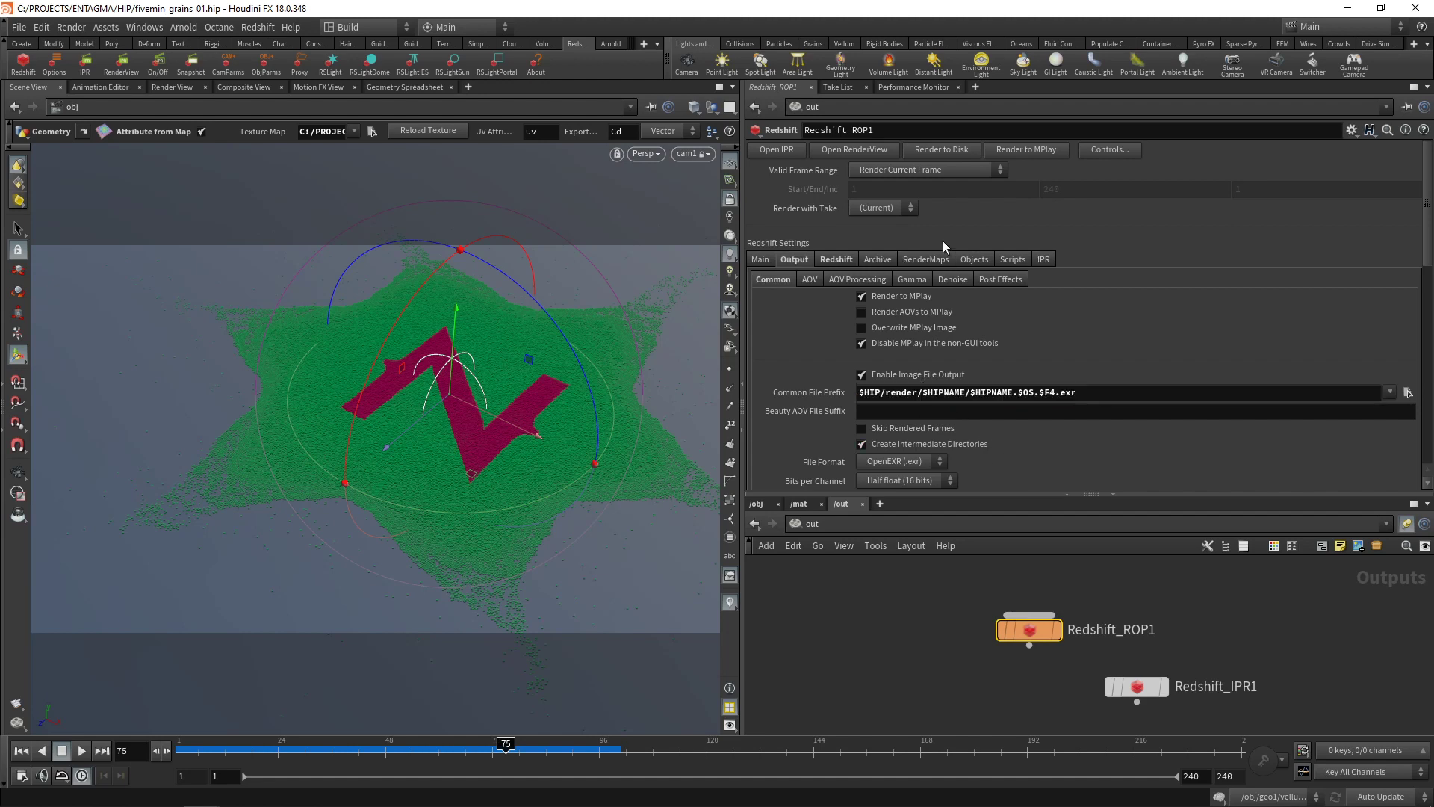
Step: Switch Redshift_ROP1's valid frame range to Render Frame Range and start rendering frames 1 to 240 to disk
click(907, 170)
click(914, 202)
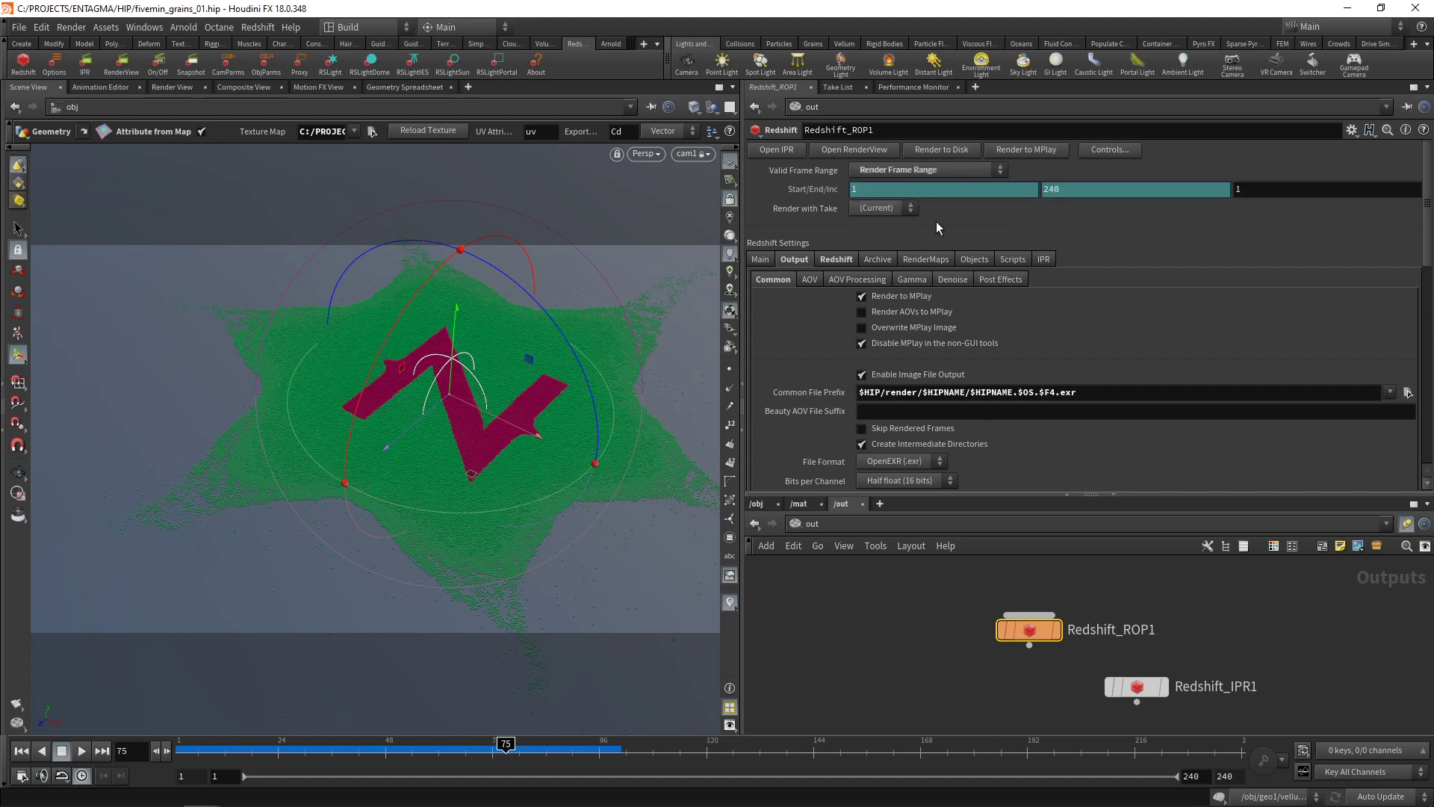
click(943, 151)
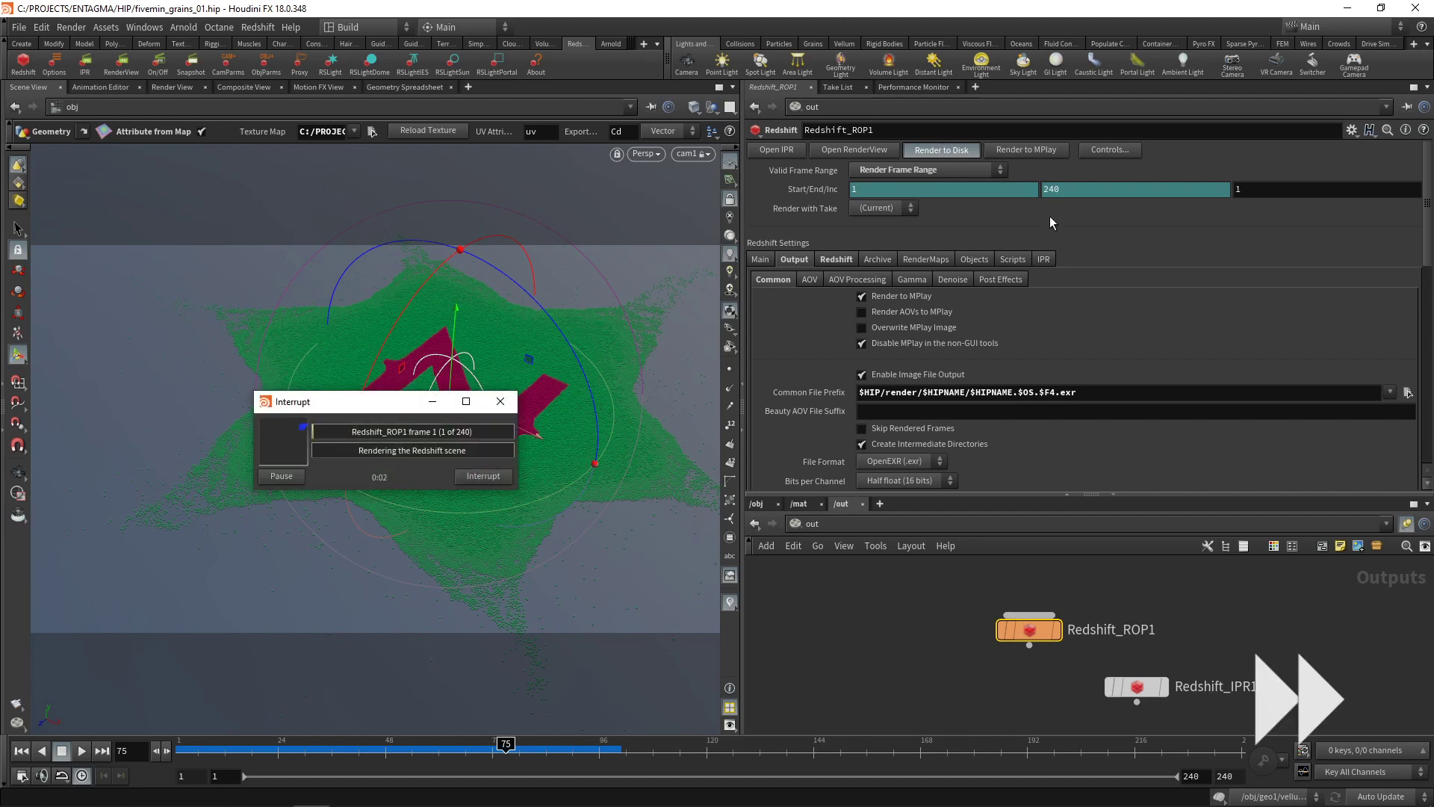